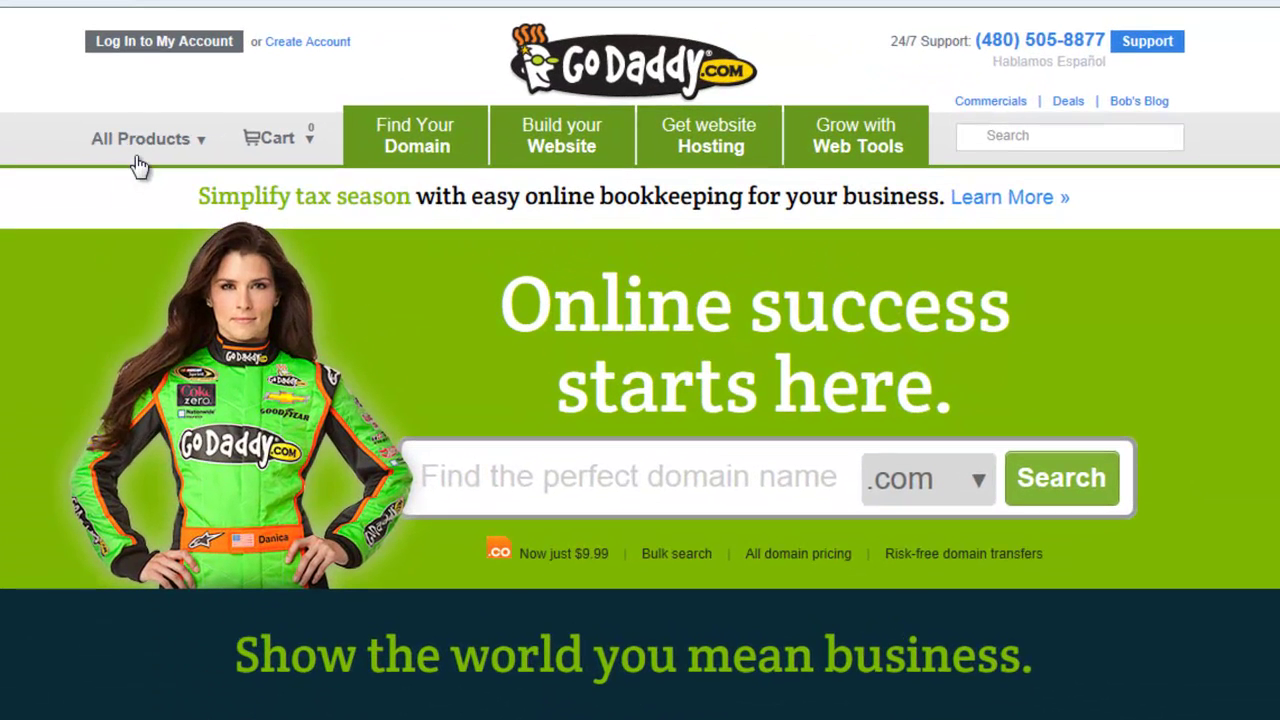
Go to the Online Store page under All Products > Improve your Business > Ecommerce
mouse_move(292, 100)
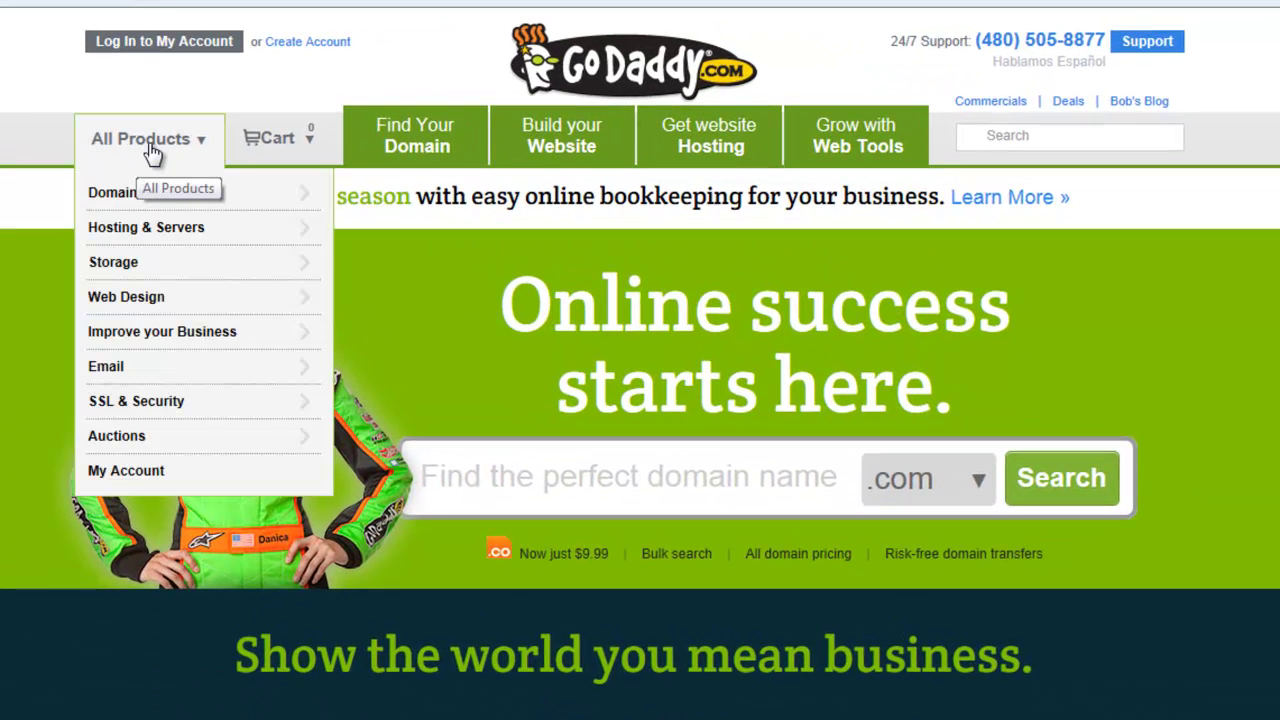
mouse_move(165, 335)
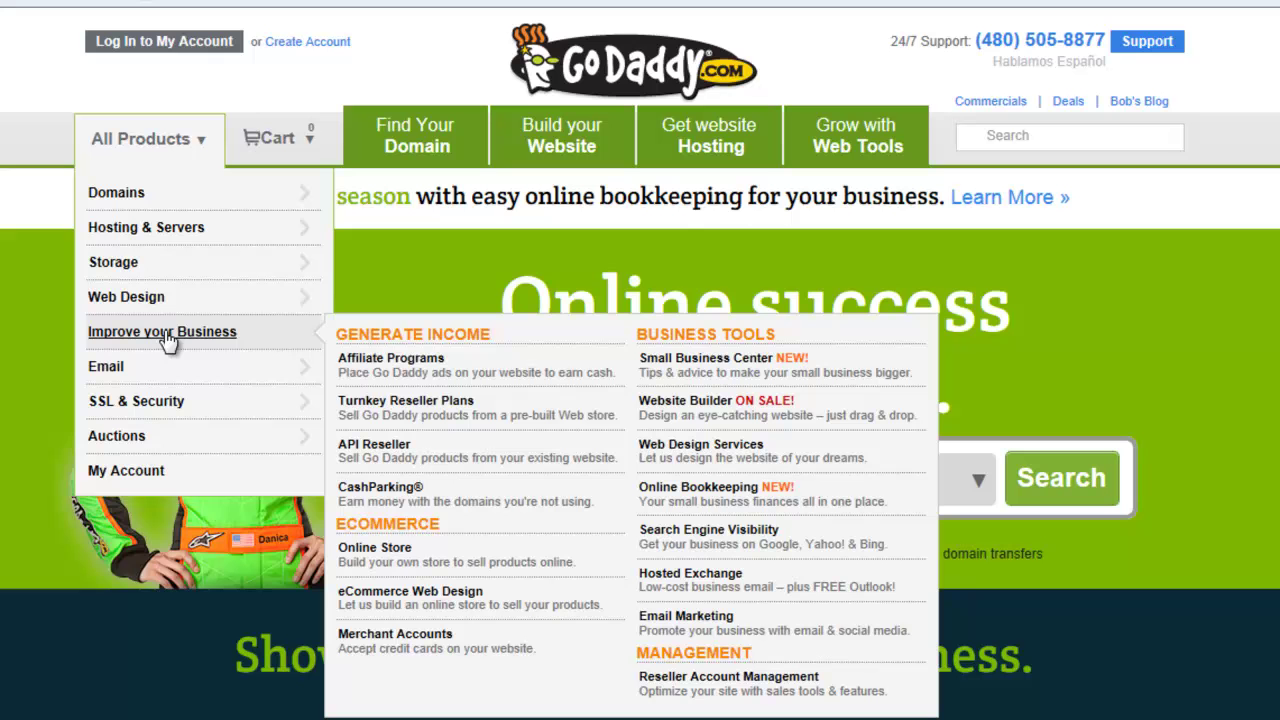
click(399, 556)
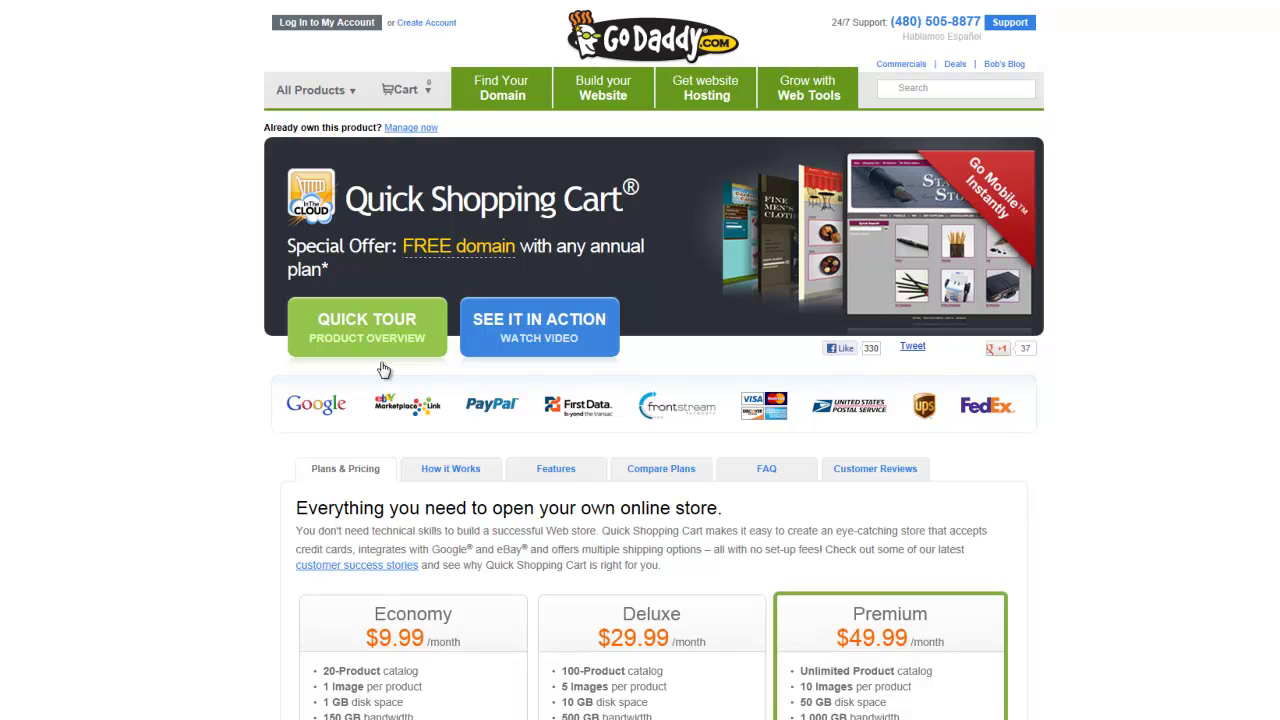
Look through the How it Works and Features tabs, then open the Economy/Deluxe/Premium plan comparison
scroll(259, 431, down, 1)
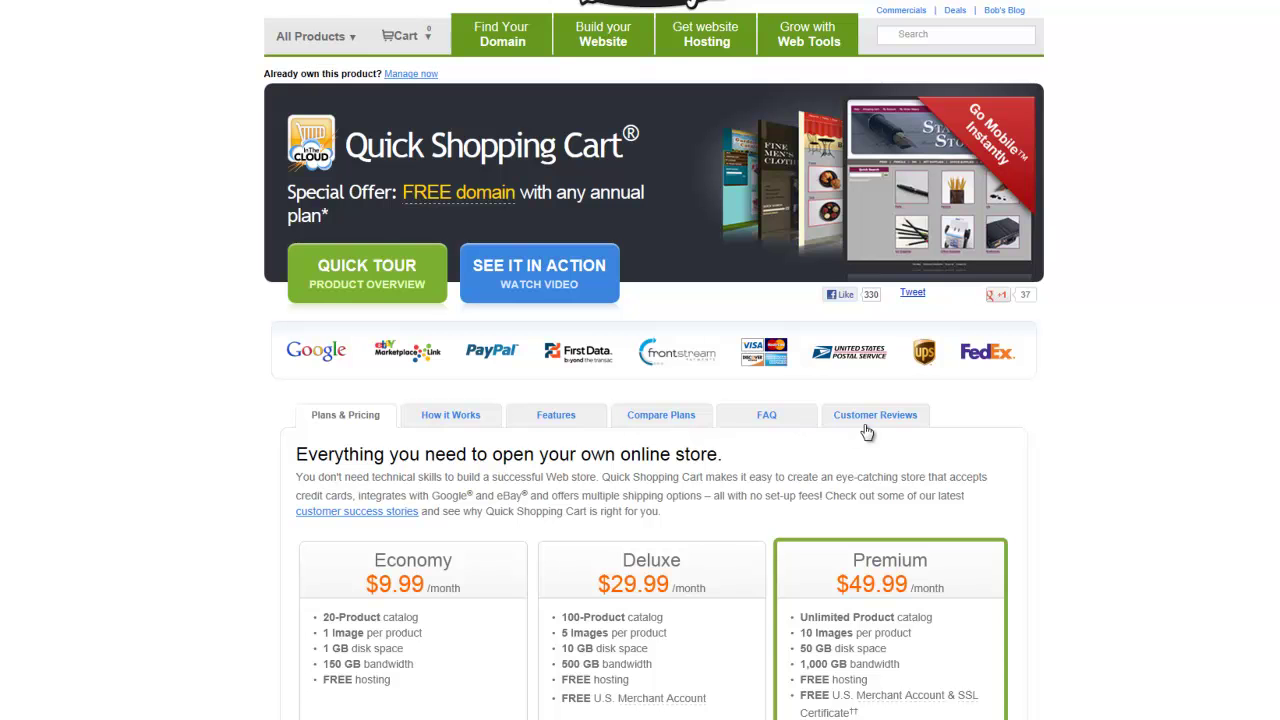
scroll(245, 425, down, 1)
scroll(225, 415, down, 3)
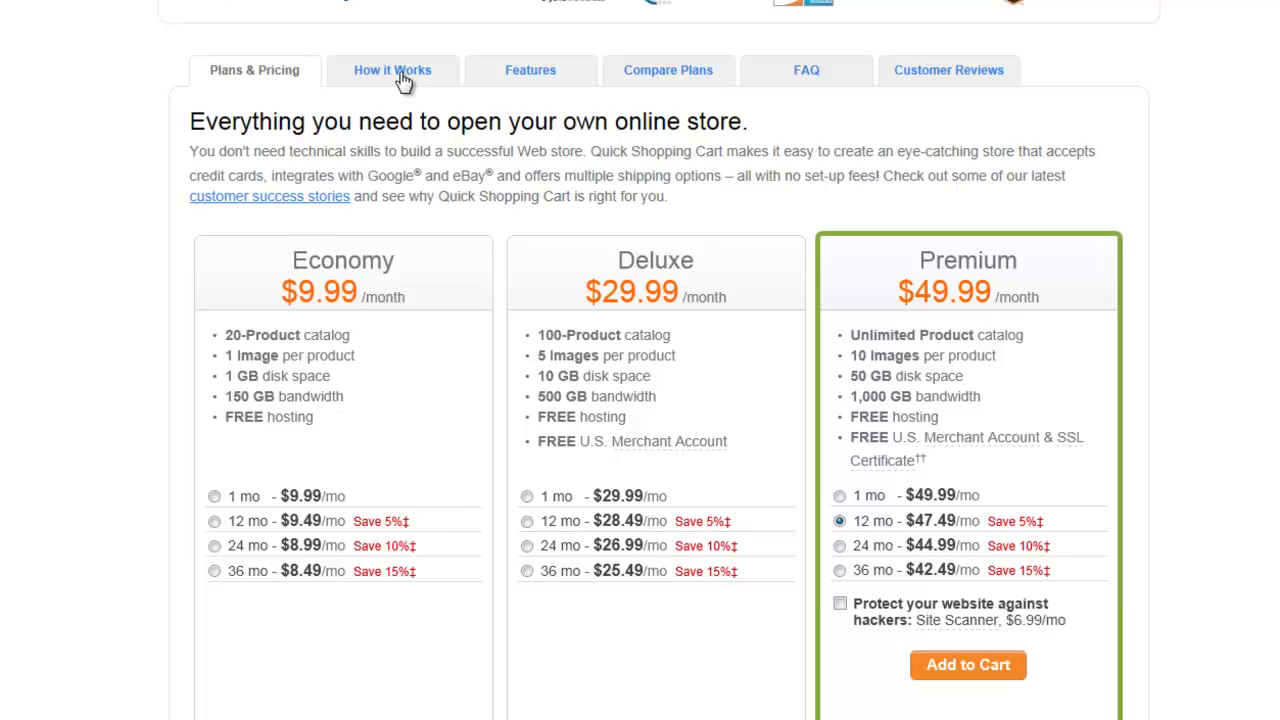
click(400, 75)
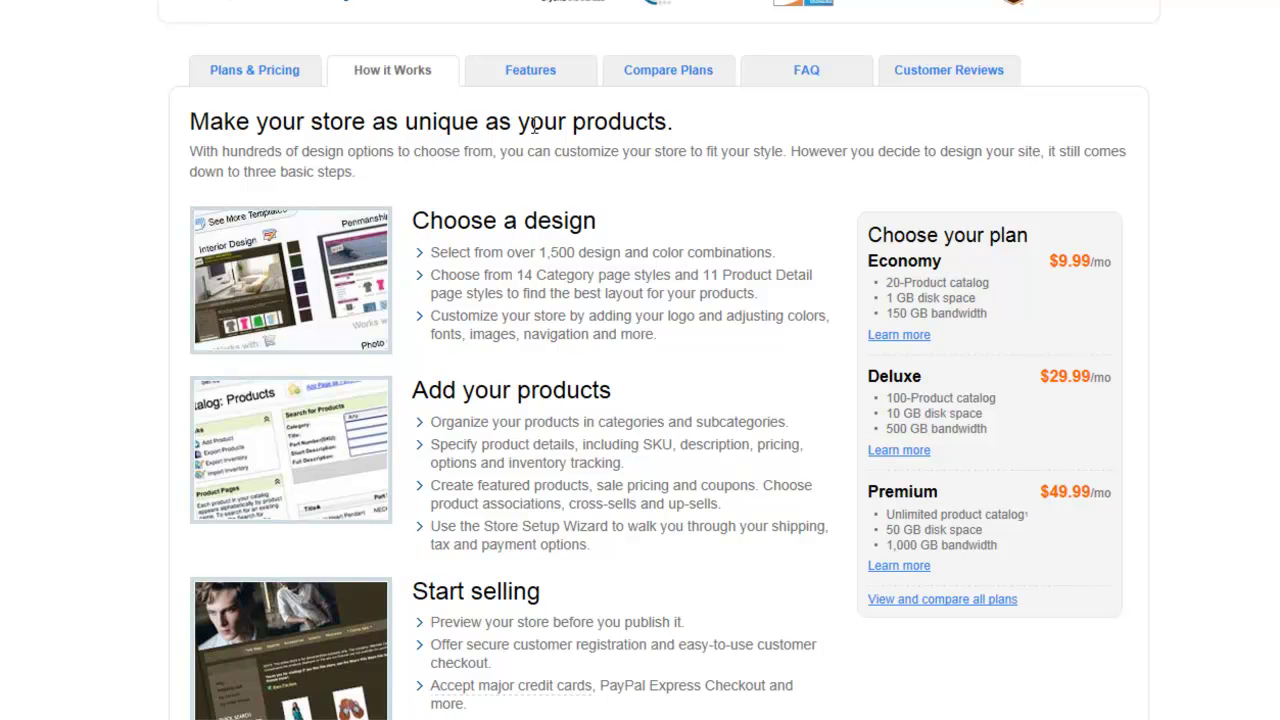
click(532, 84)
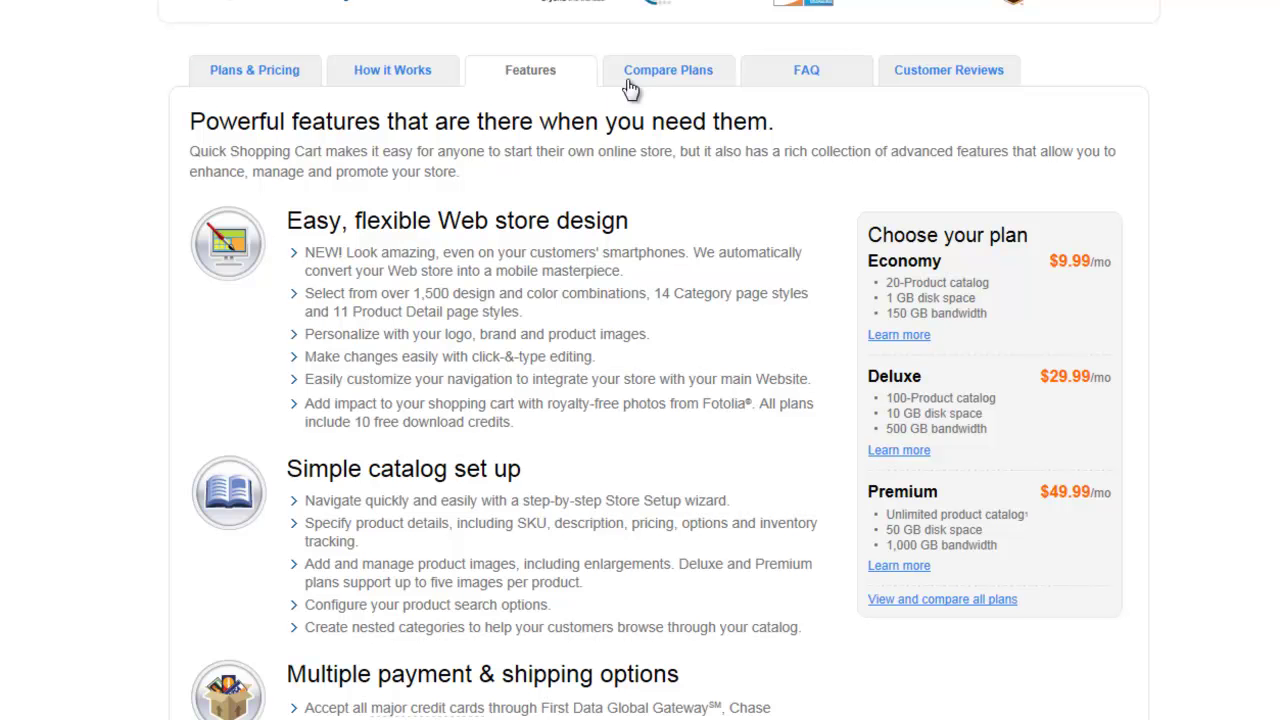
click(678, 74)
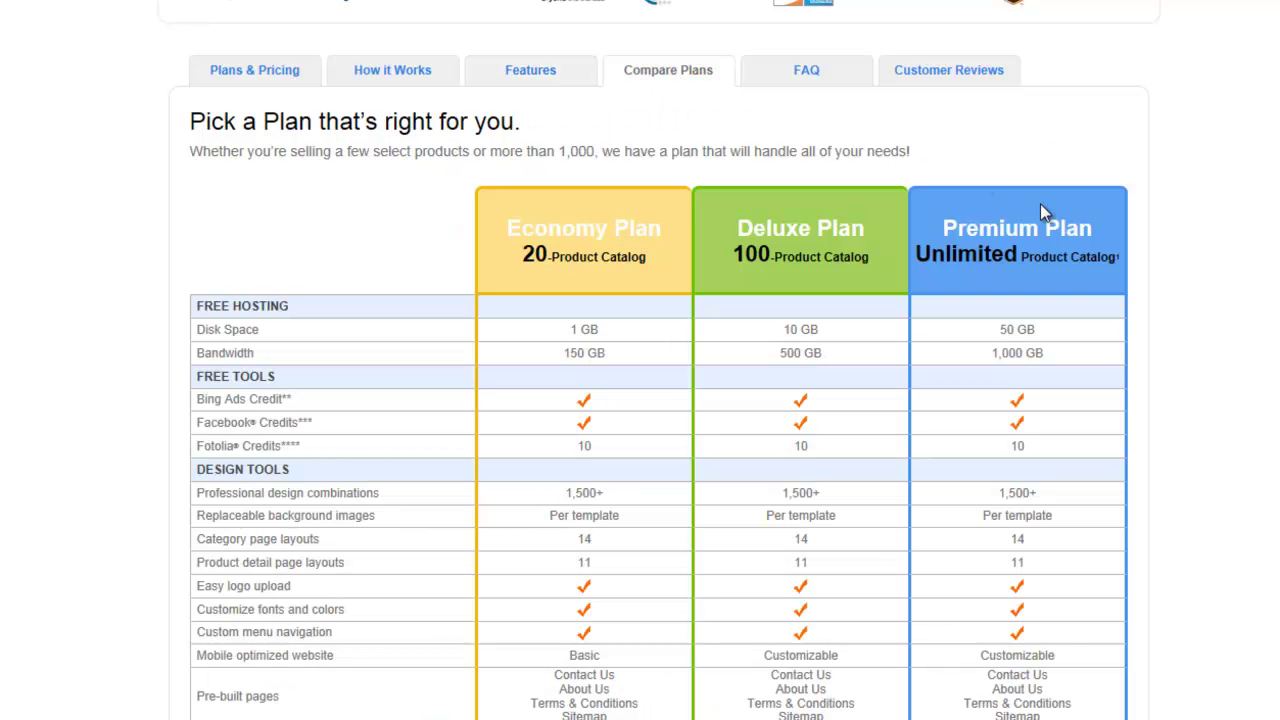
Scroll through the full Compare Plans table, then return to the Creative IT Resources storefront tab
scroll(1229, 145, down, 3)
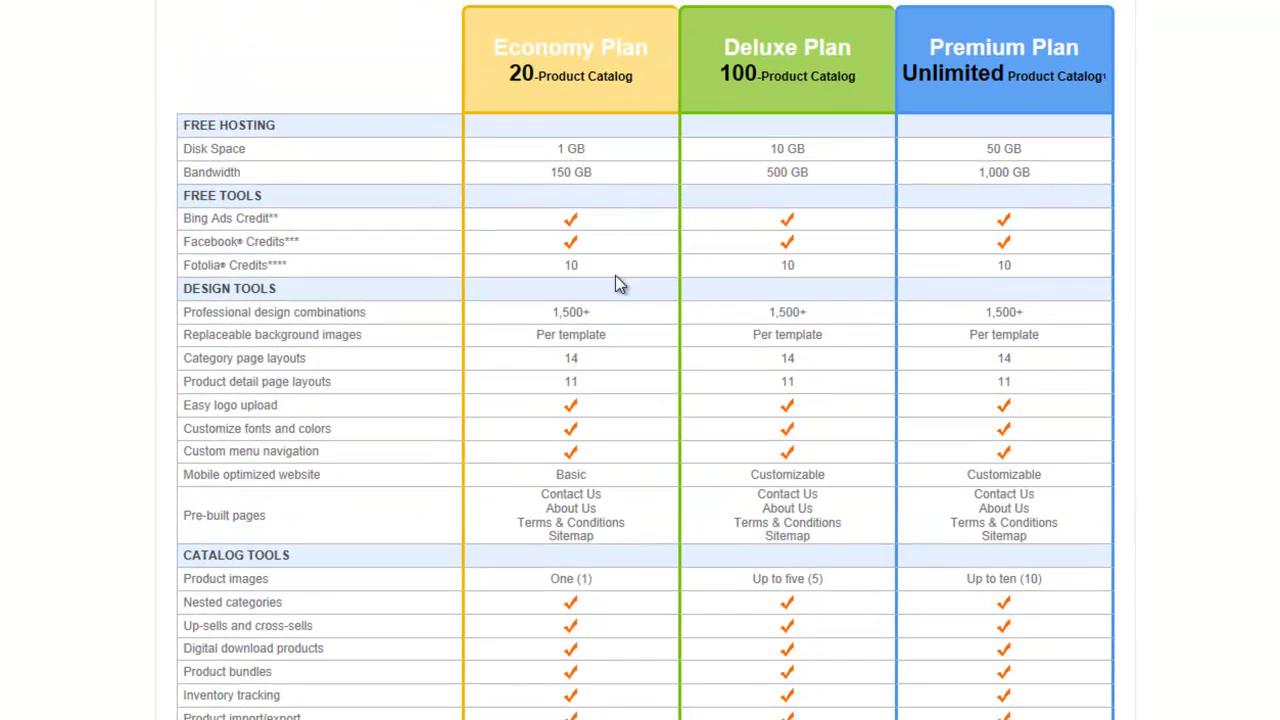
scroll(617, 282, down, 1)
scroll(617, 280, down, 3)
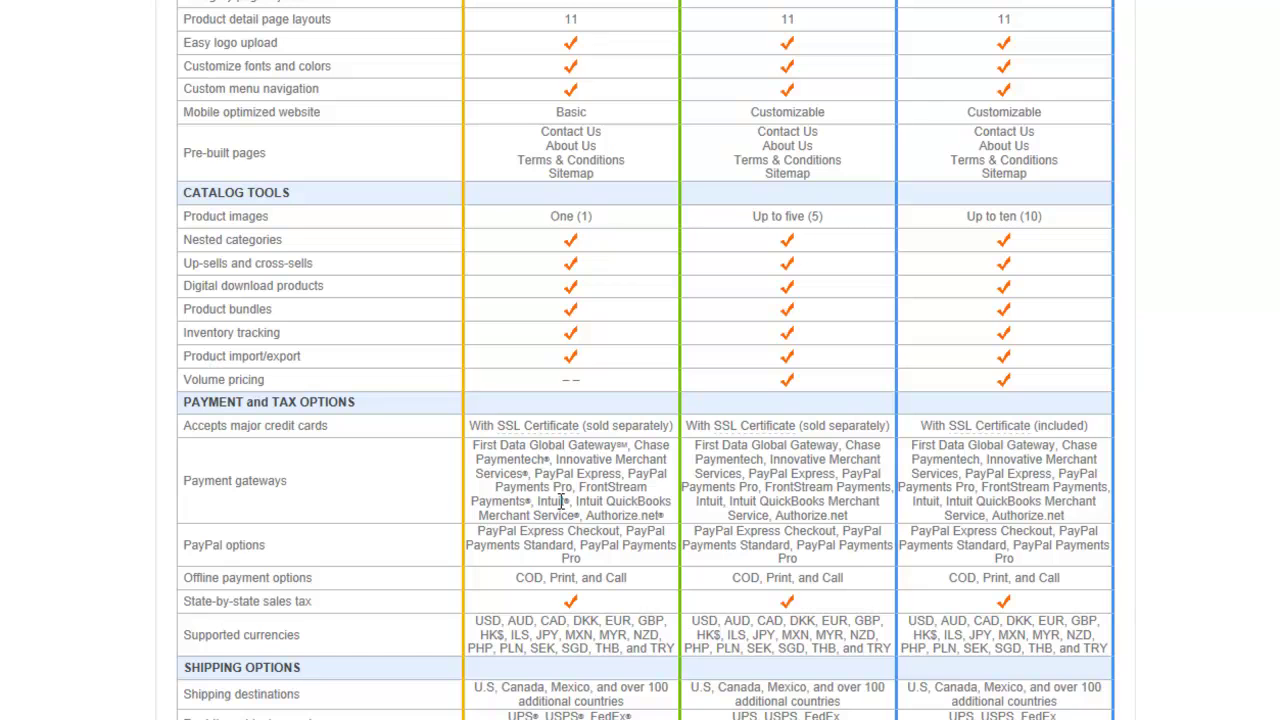
scroll(561, 510, down, 3)
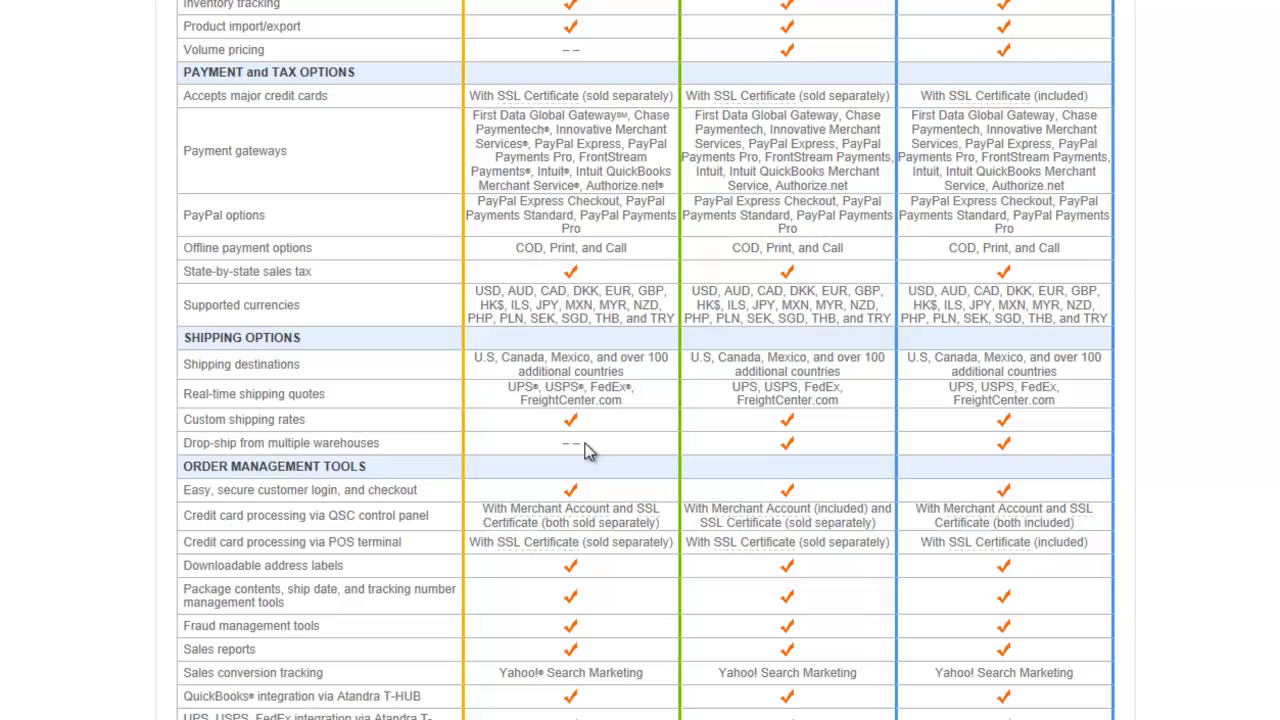
double_click(571, 447)
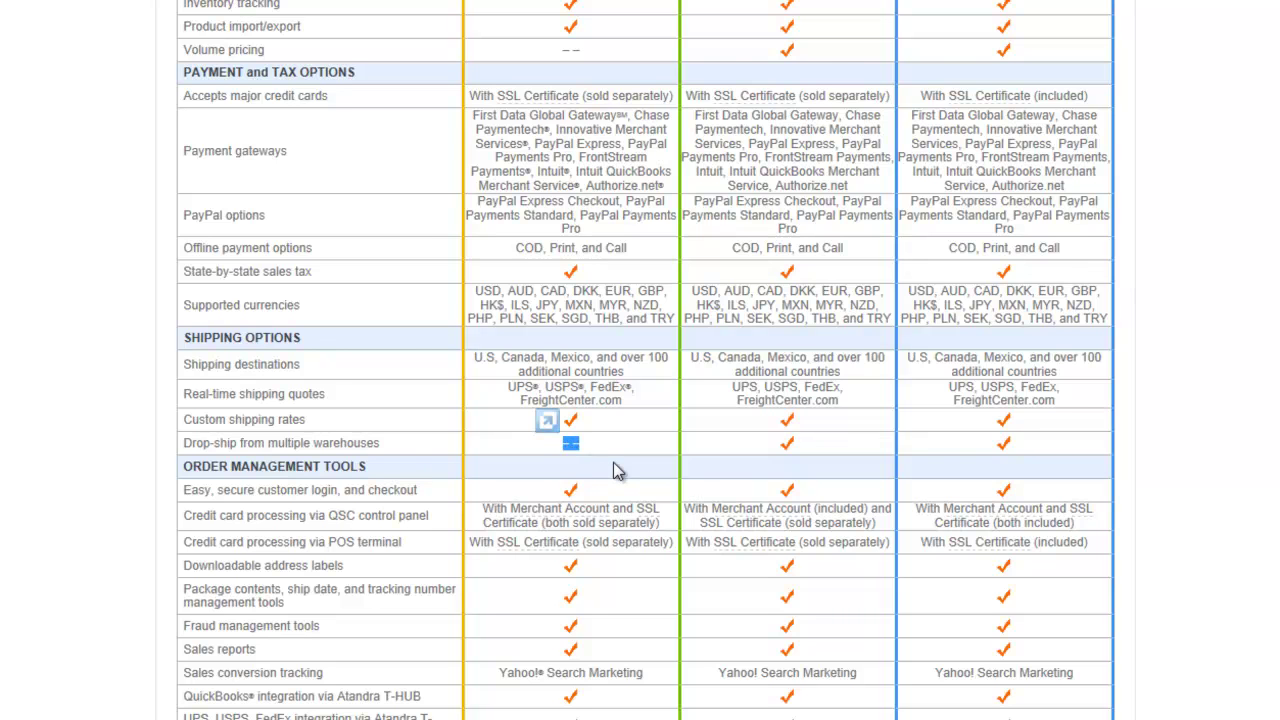
scroll(617, 471, down, 3)
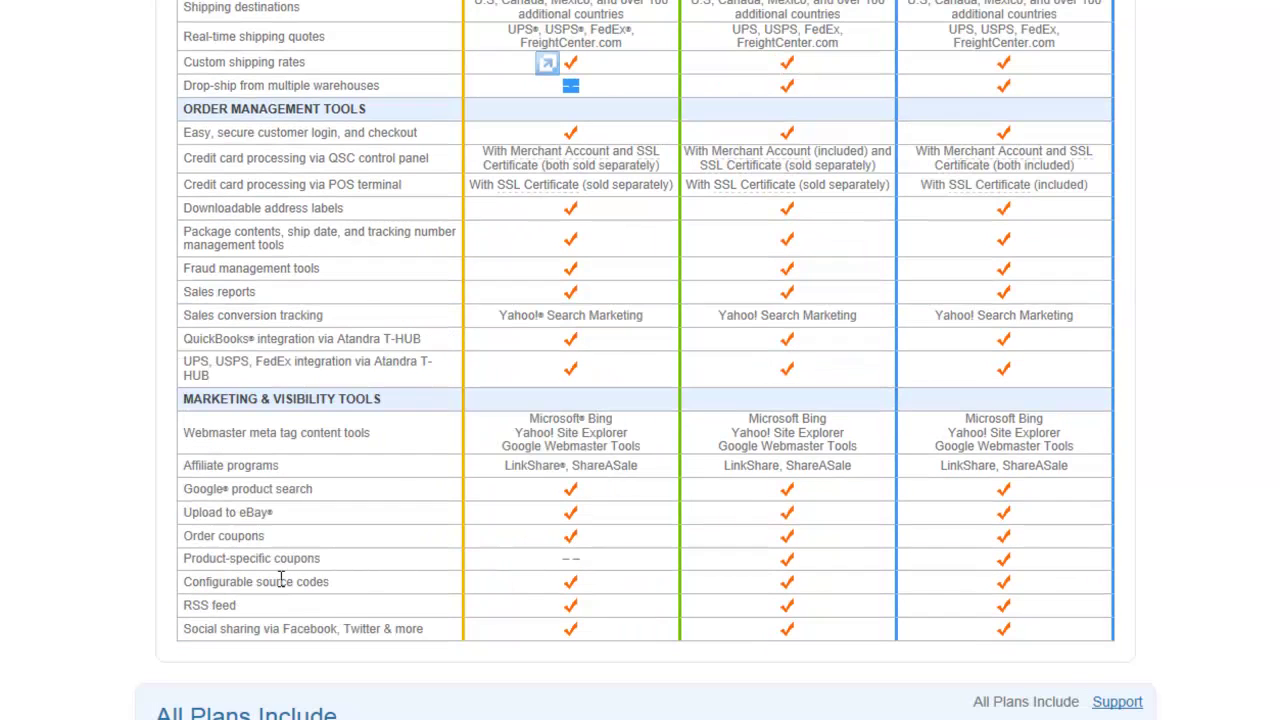
click(576, 577)
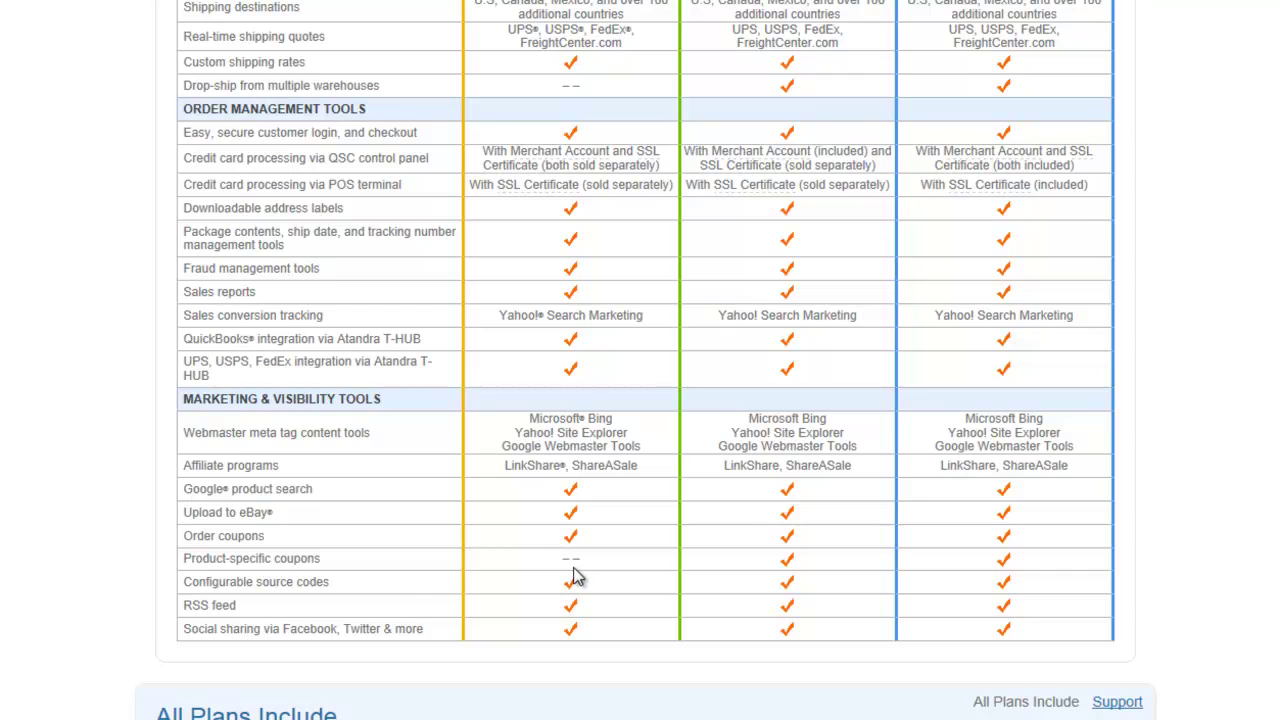
scroll(576, 577, up, 4)
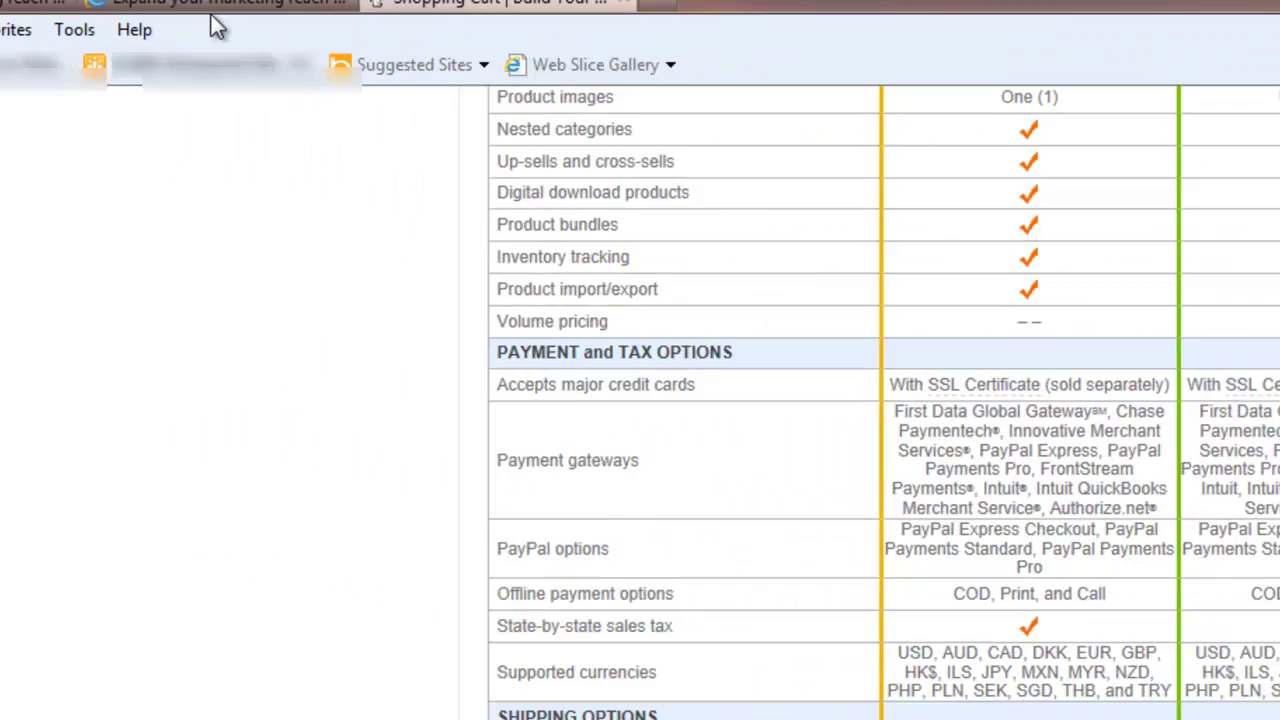
click(613, 131)
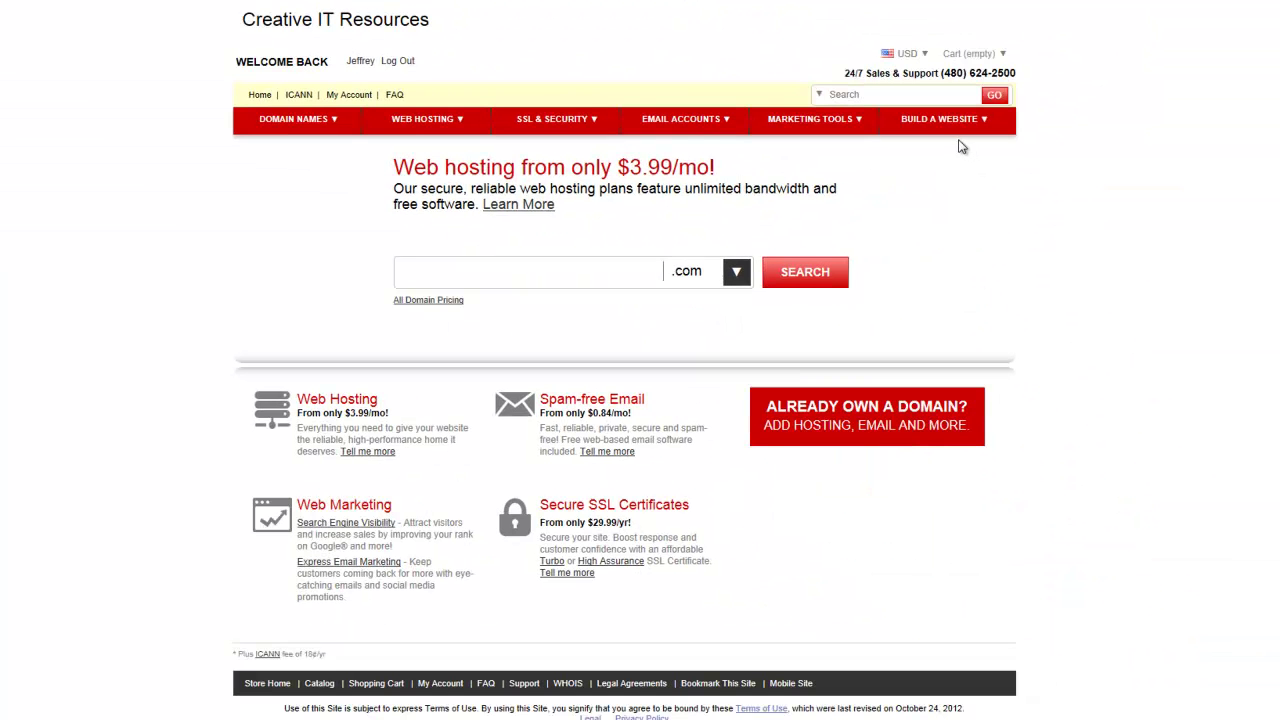
Expand Quick Shopping Cart in My Account and launch the new Economy Edition account
mouse_move(955, 128)
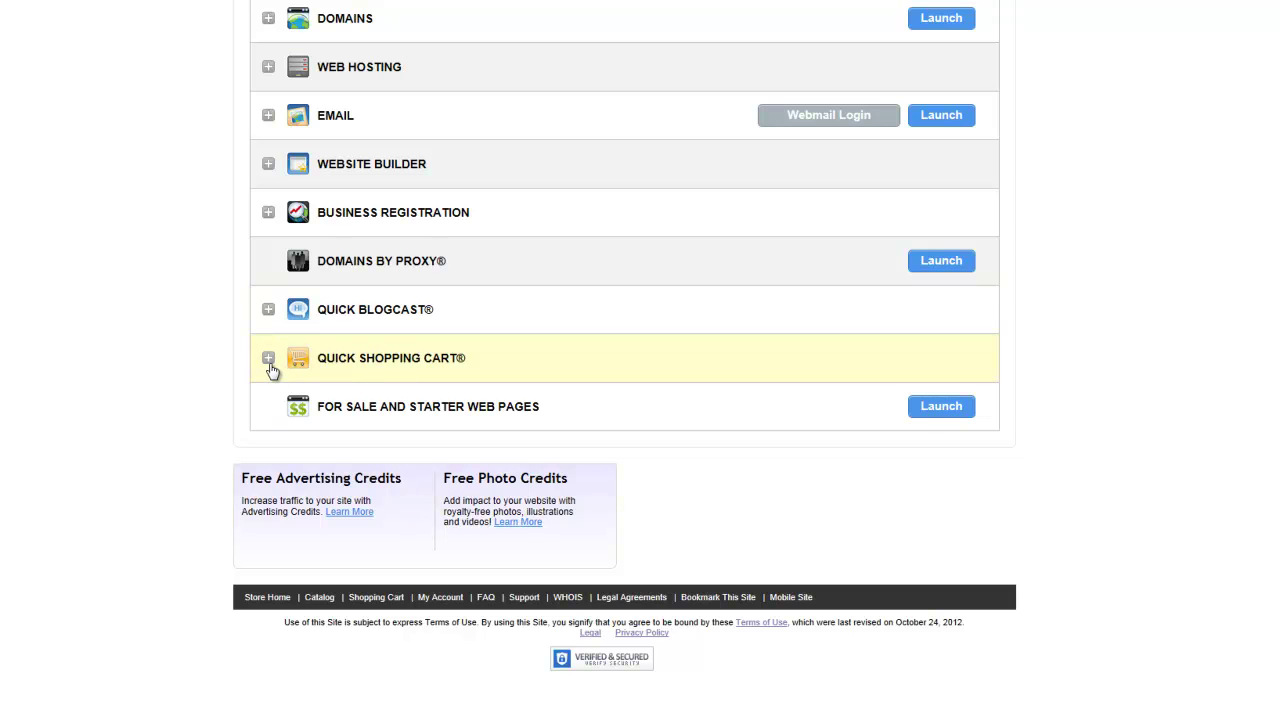
click(268, 360)
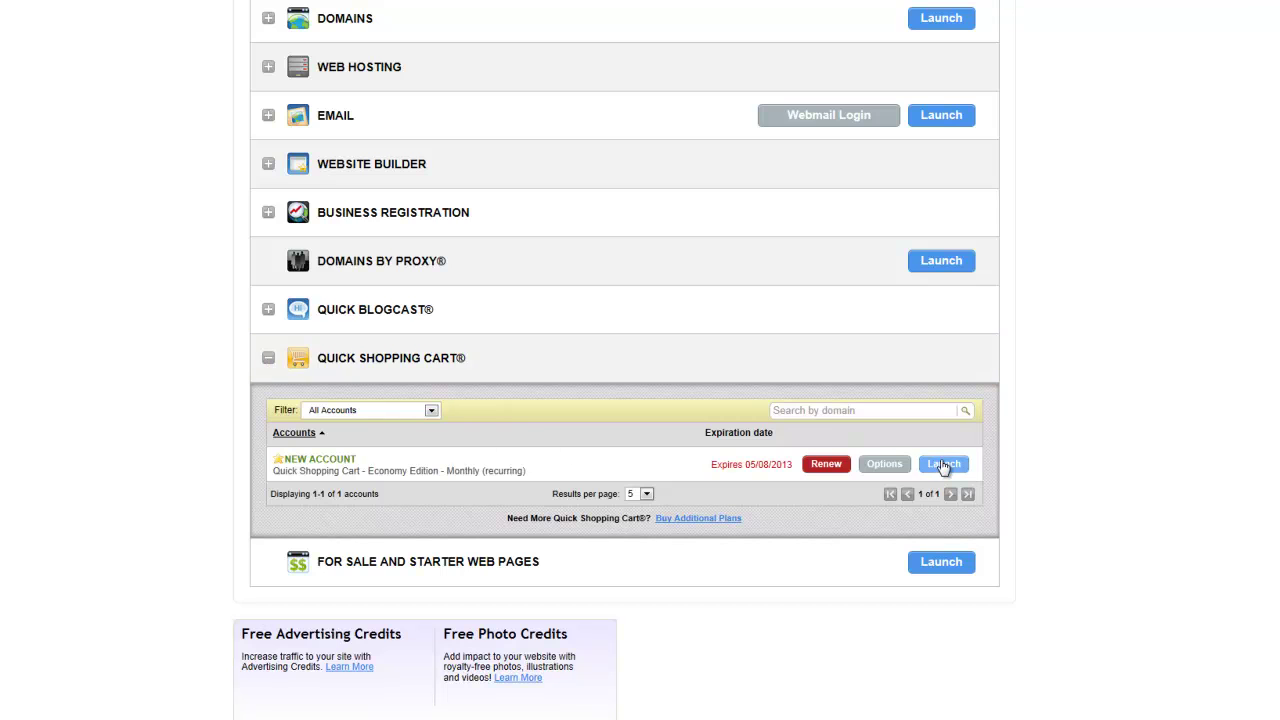
click(944, 464)
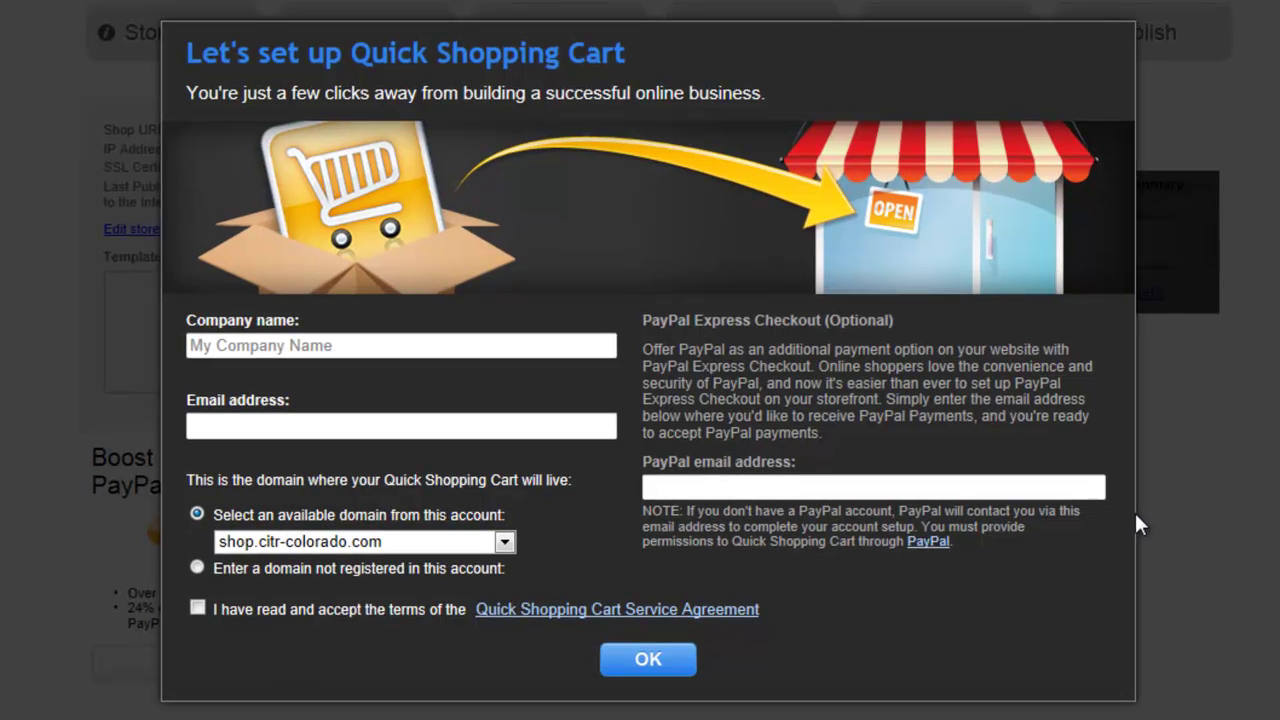
Enter company name 'Creative IT Resources' and the owner's e-mail address in the setup form
click(314, 344)
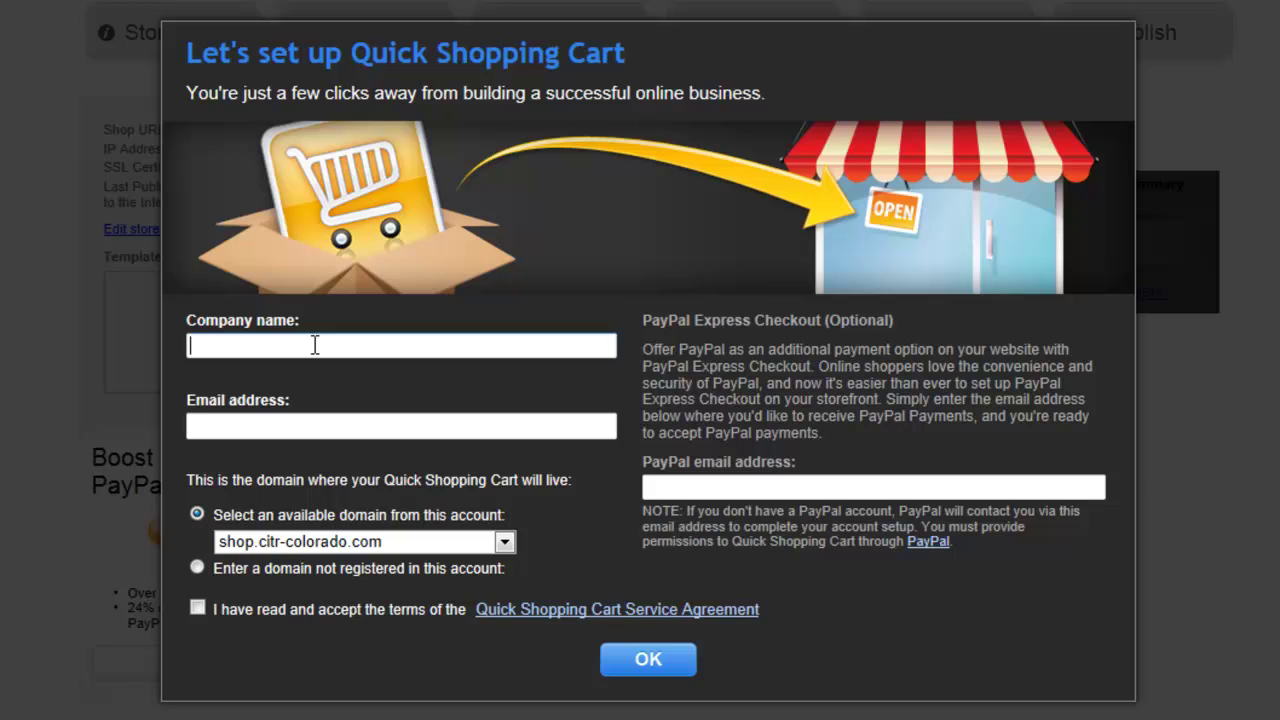
text(Creative IT Re)
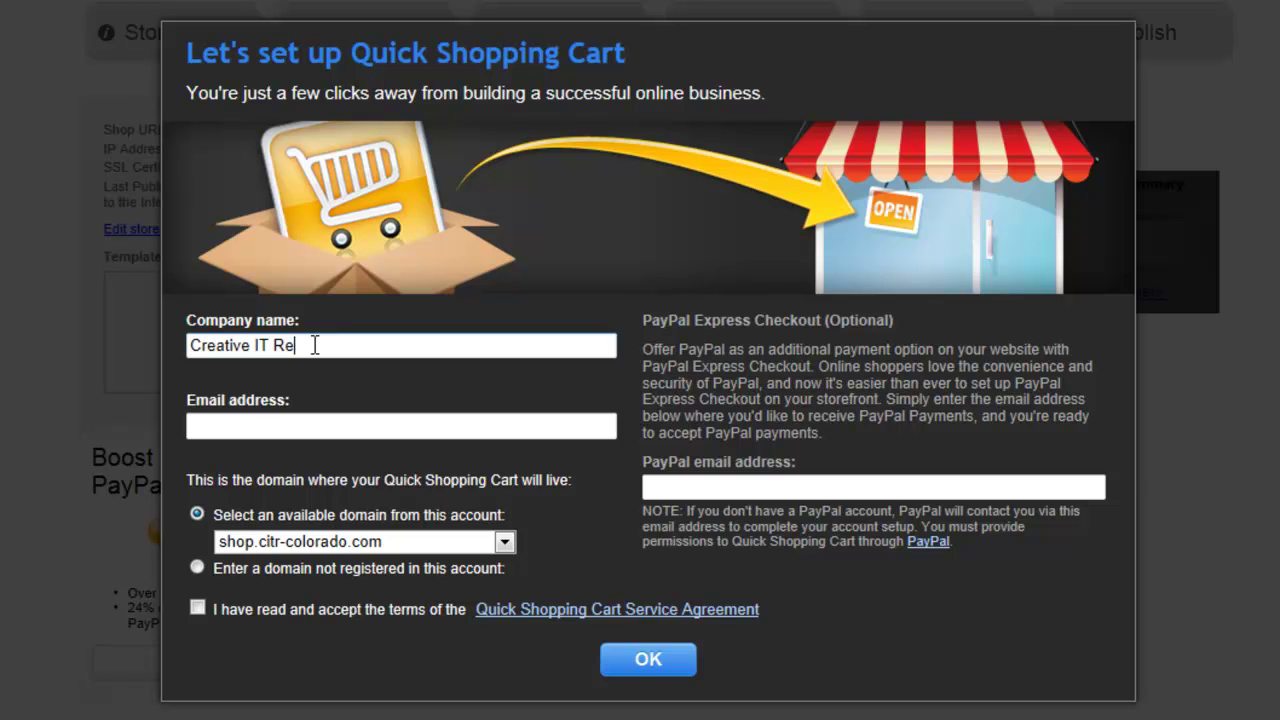
text(sources)
key(Tab)
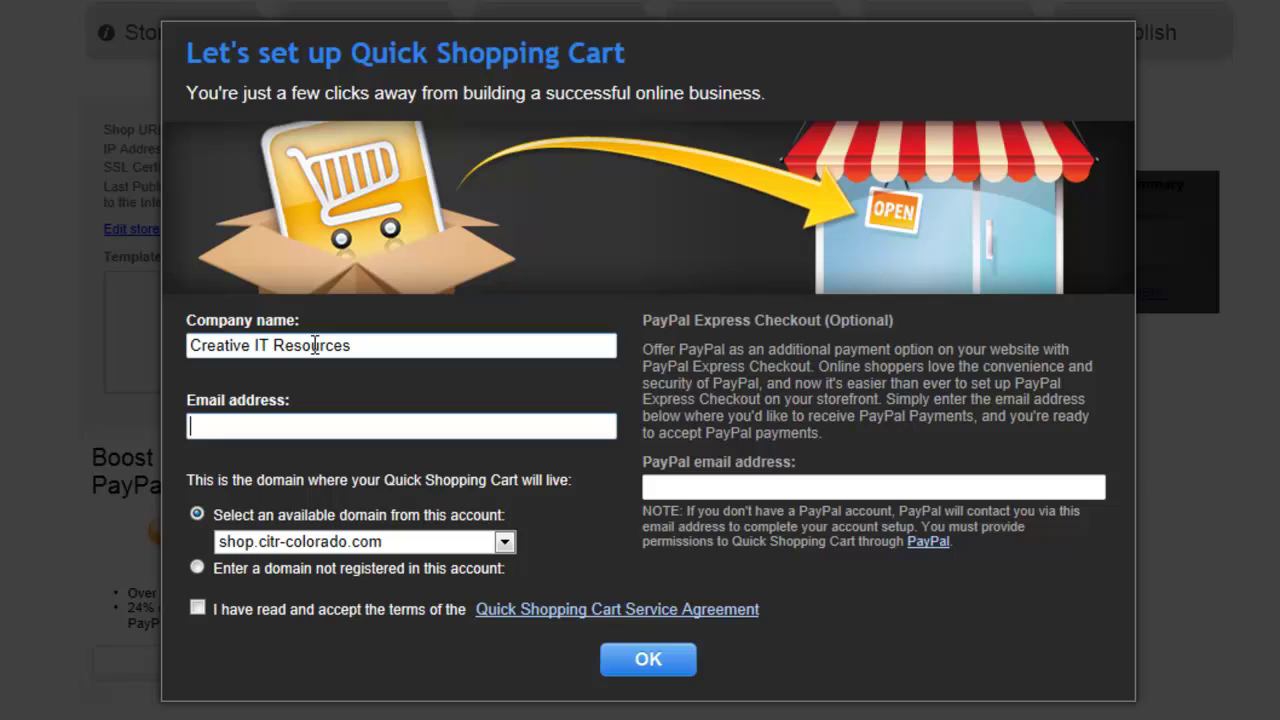
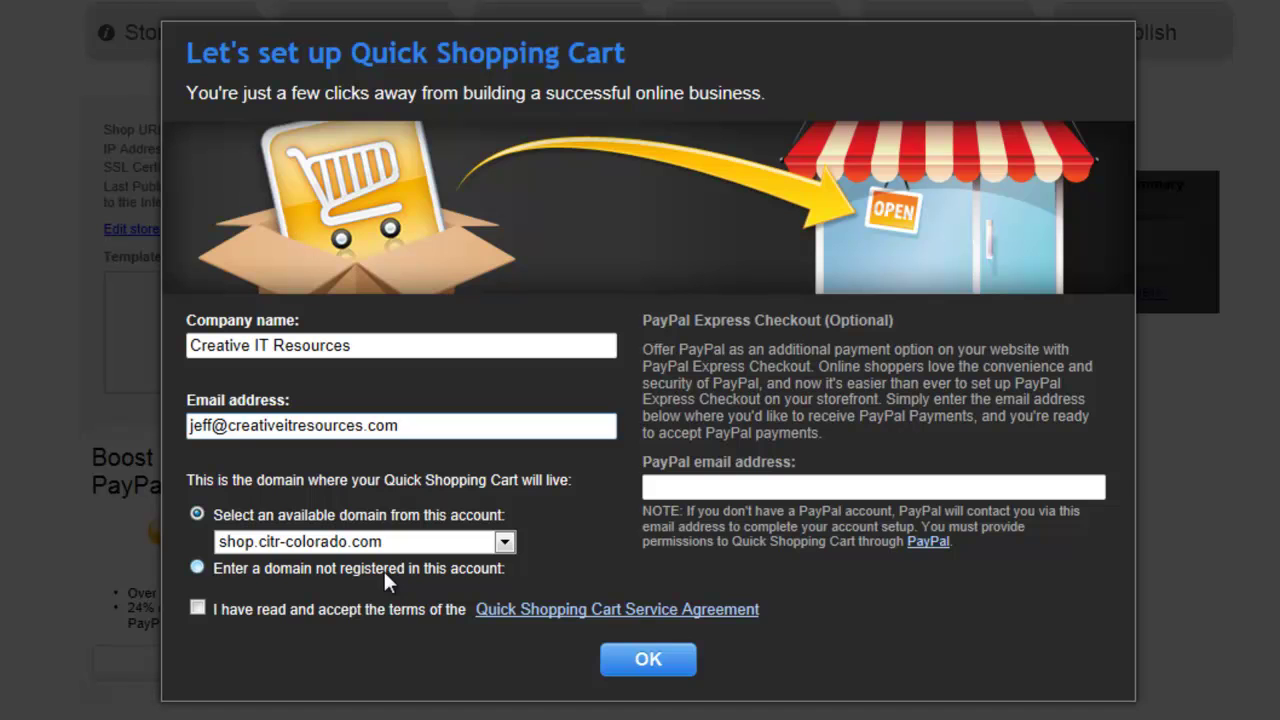
Enter the PayPal payment e-mail address, accept the Service Agreement and submit the setup
click(860, 486)
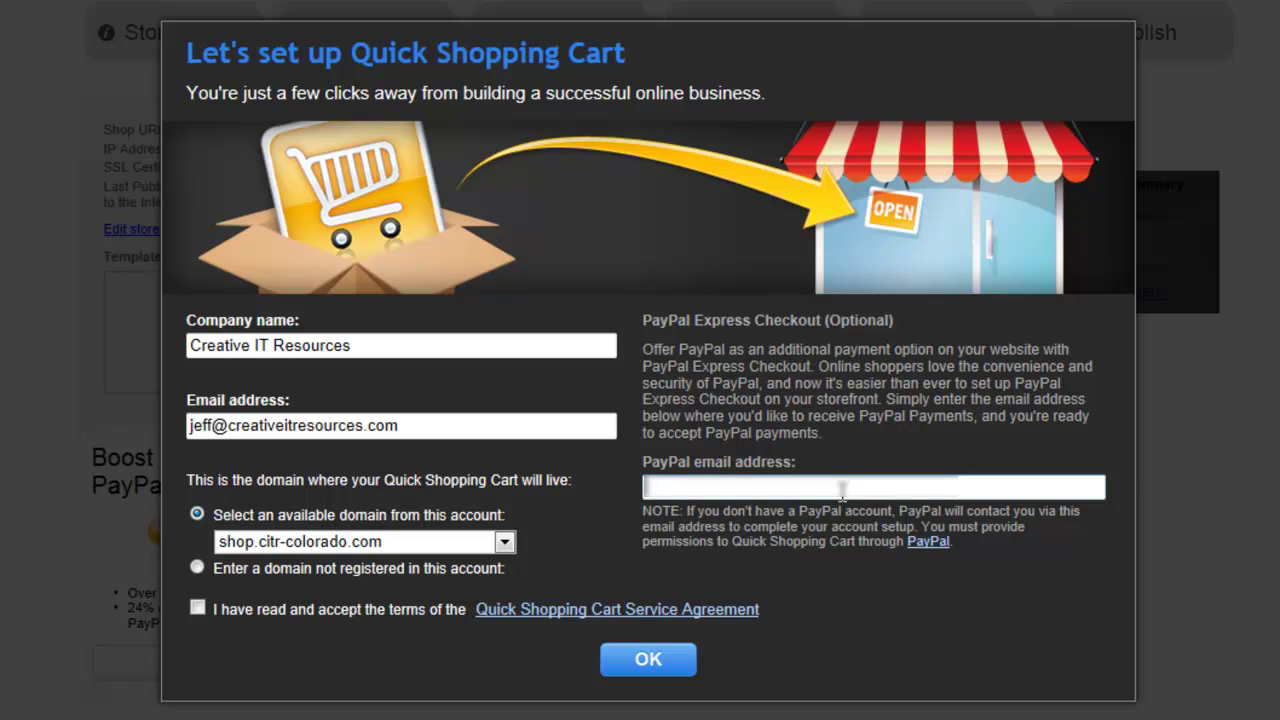
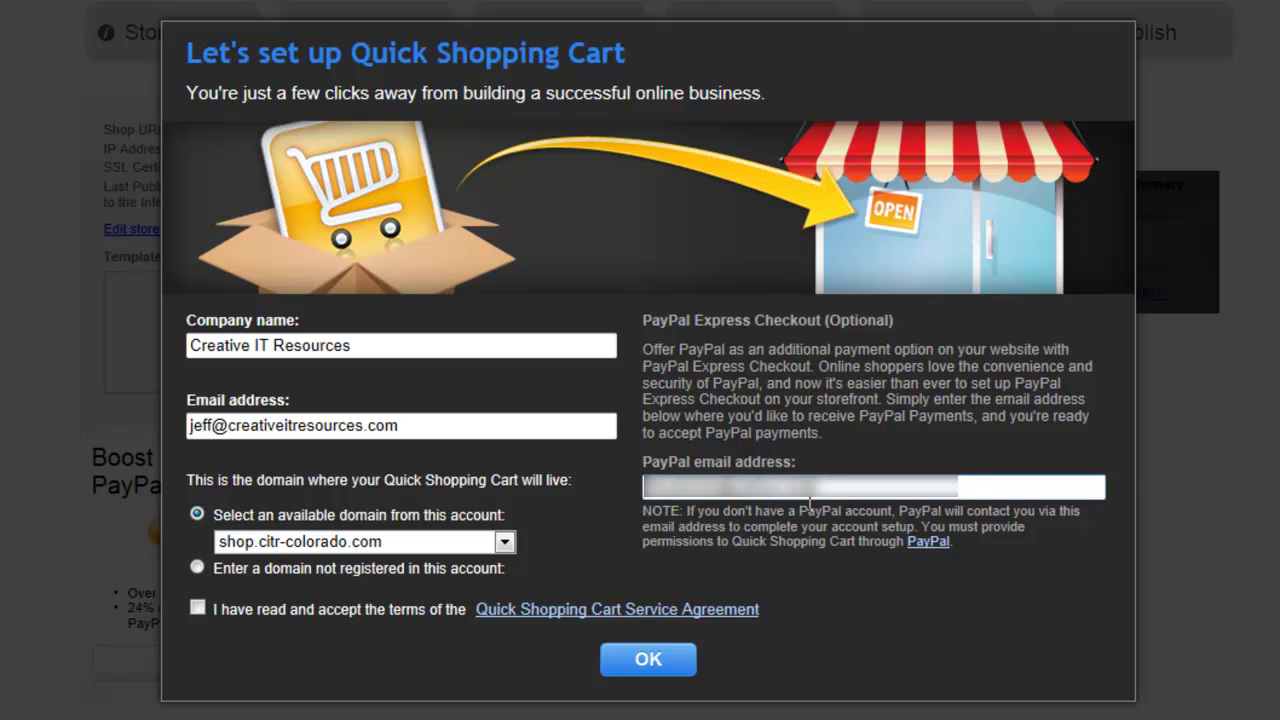
click(199, 606)
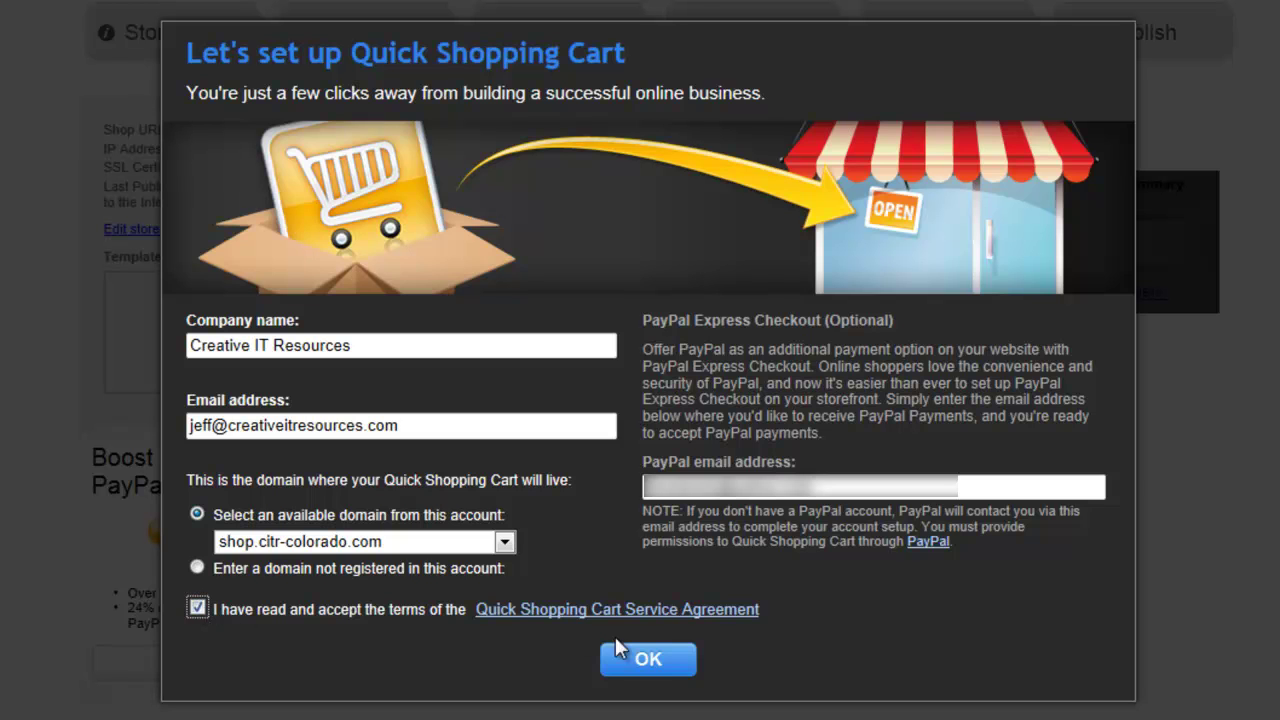
click(647, 657)
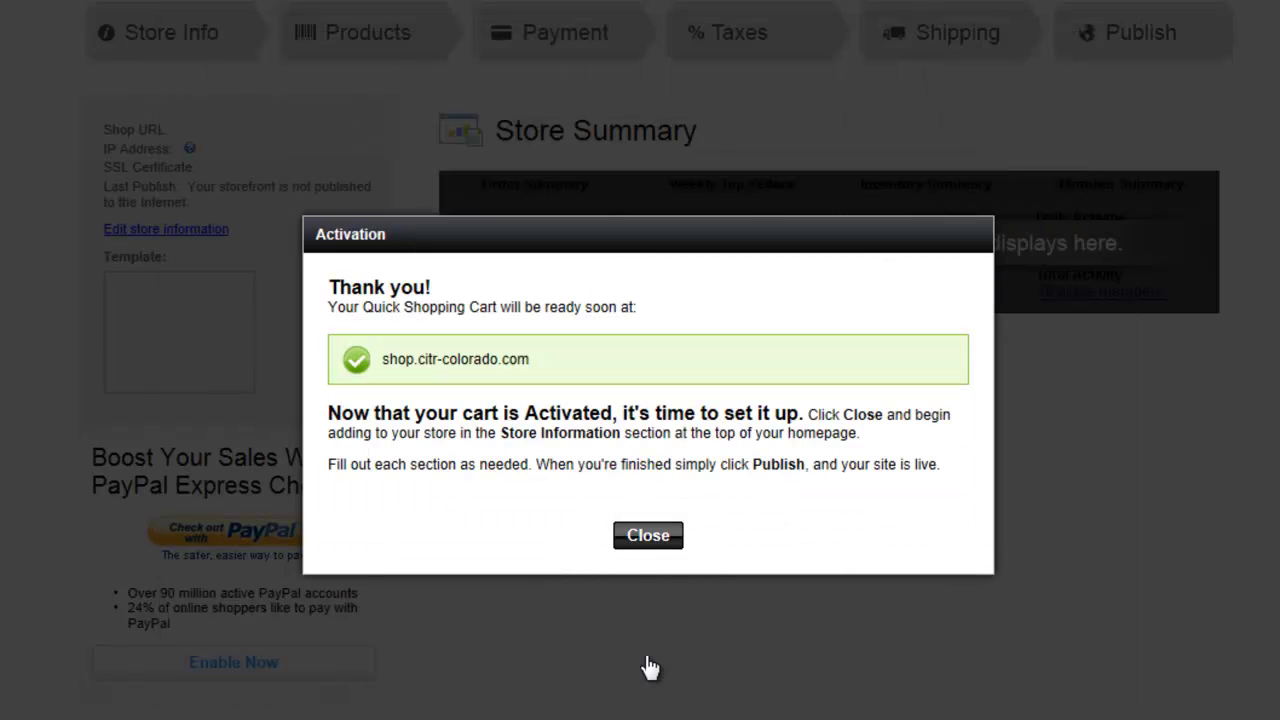
Close the activation notice and permanently dismiss the mobile storefront upgrade offer
click(648, 536)
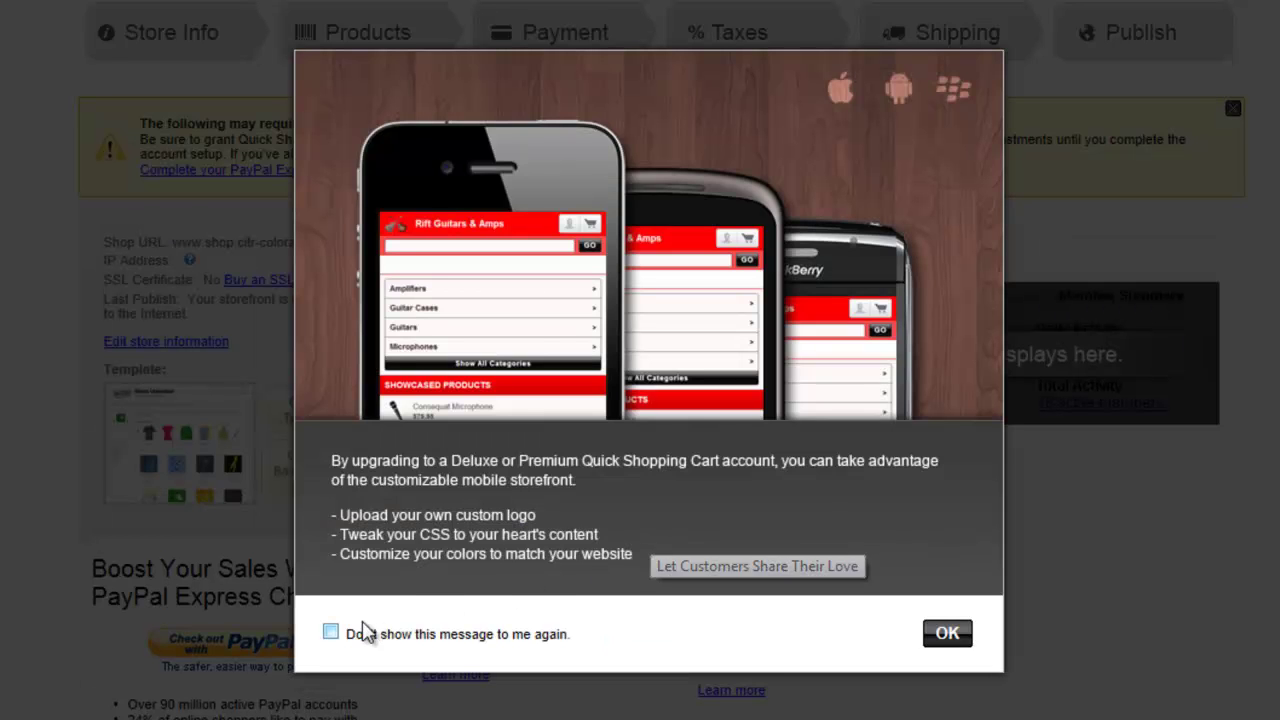
click(329, 633)
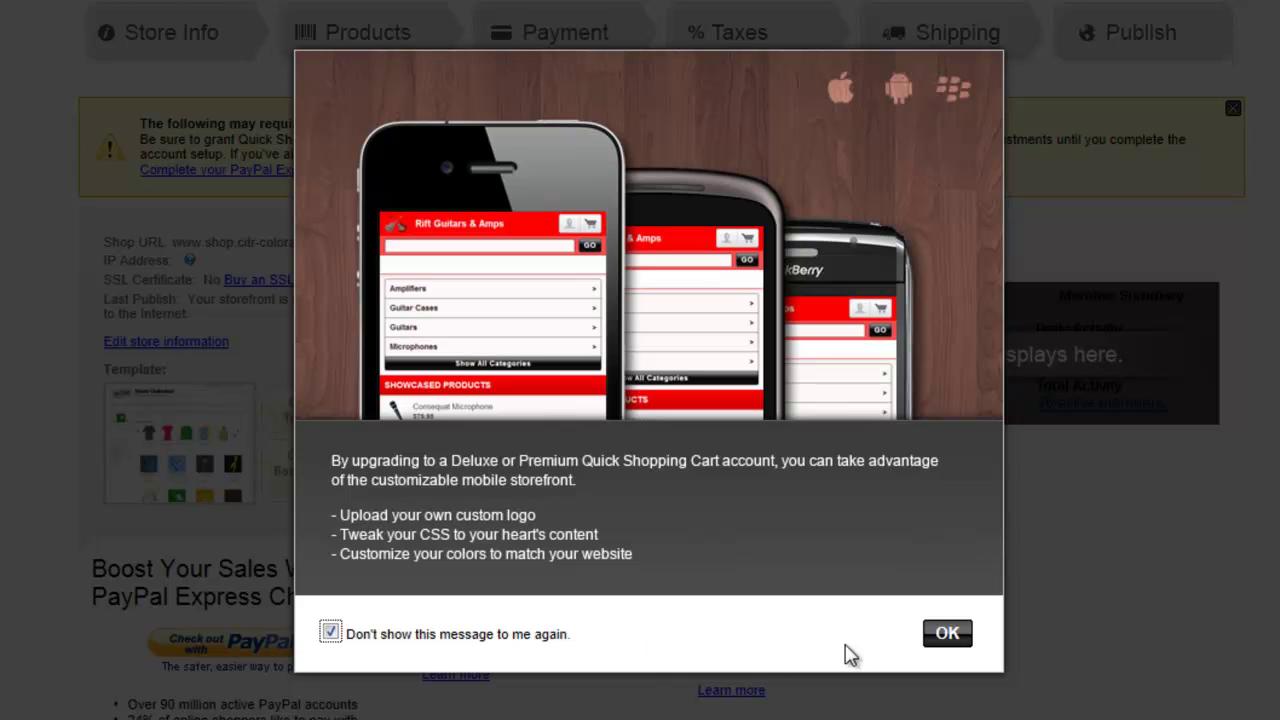
click(960, 636)
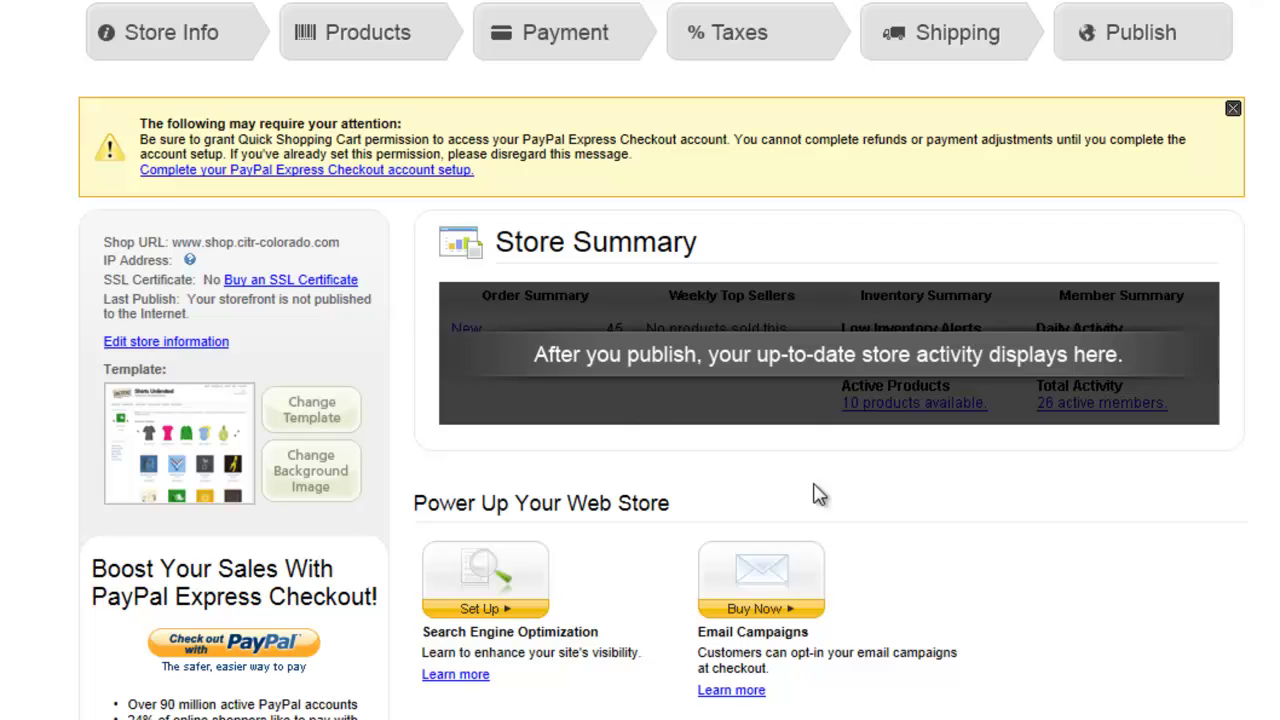
Start the PayPal Express Checkout account setup and log in with the account password
click(295, 172)
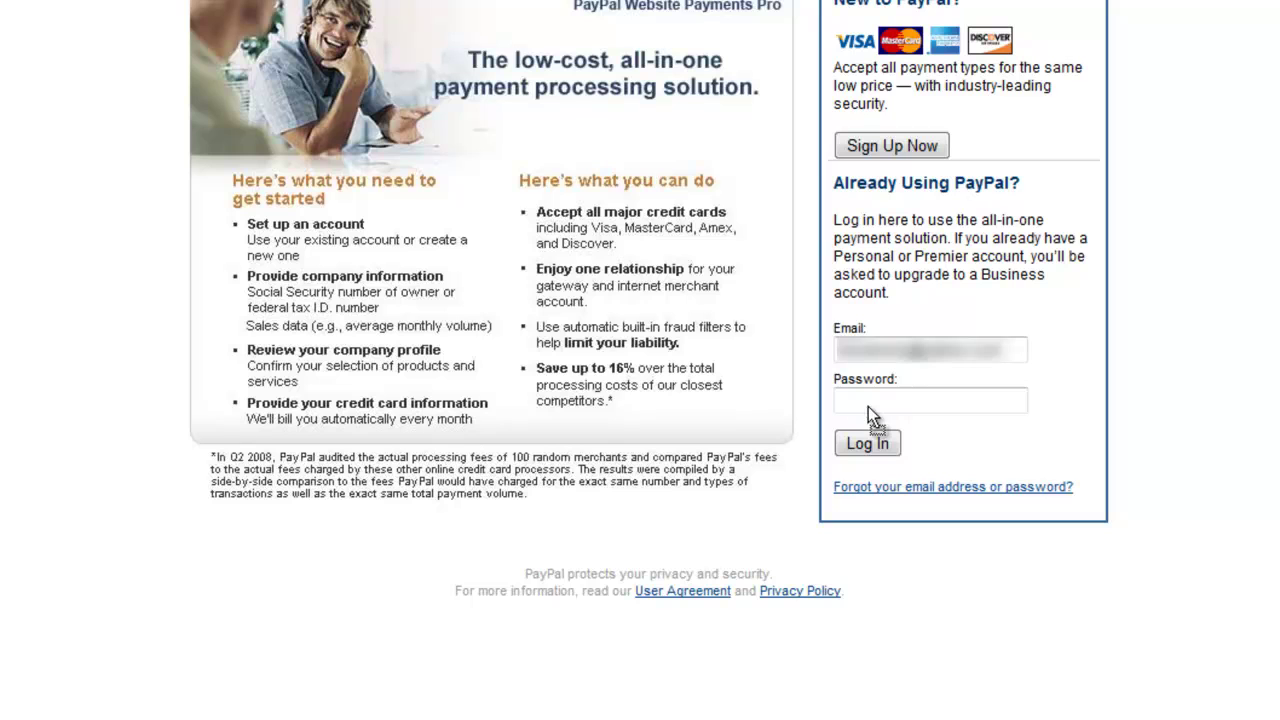
click(868, 406)
click(876, 446)
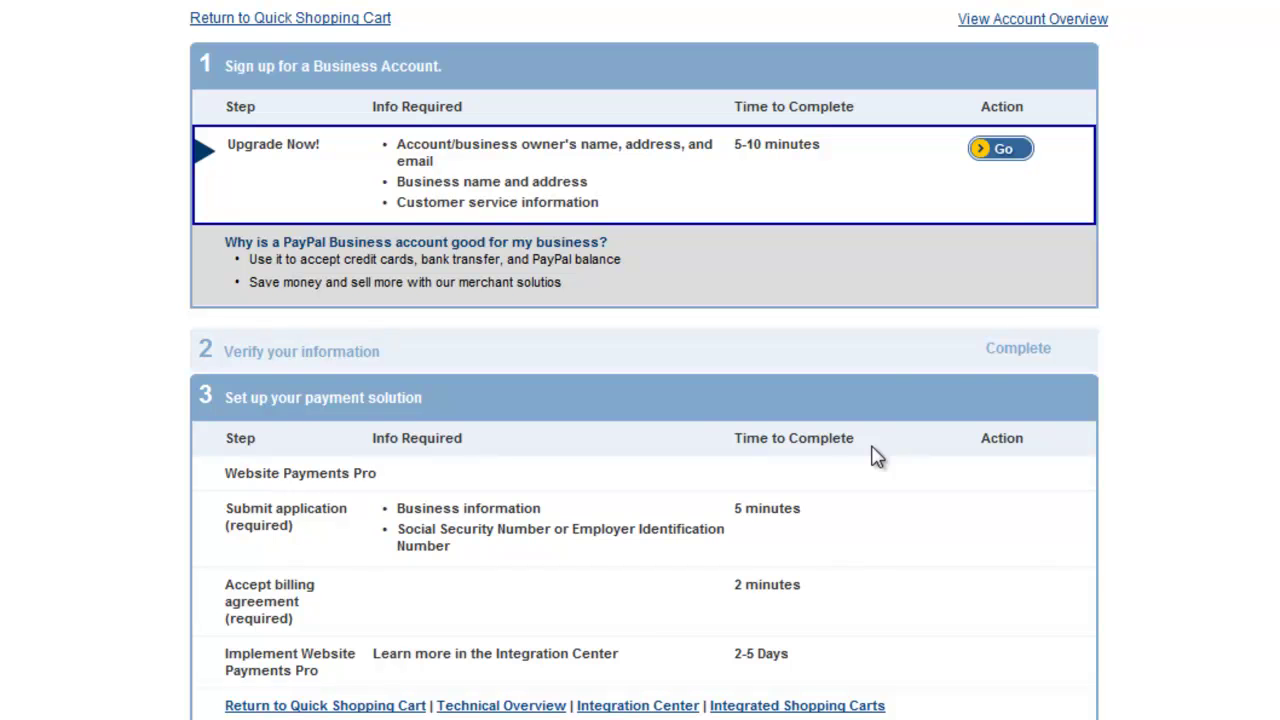
Submit the Business Information form (Sole Proprietorship, Software) and agree to upgrade to Business
click(1000, 152)
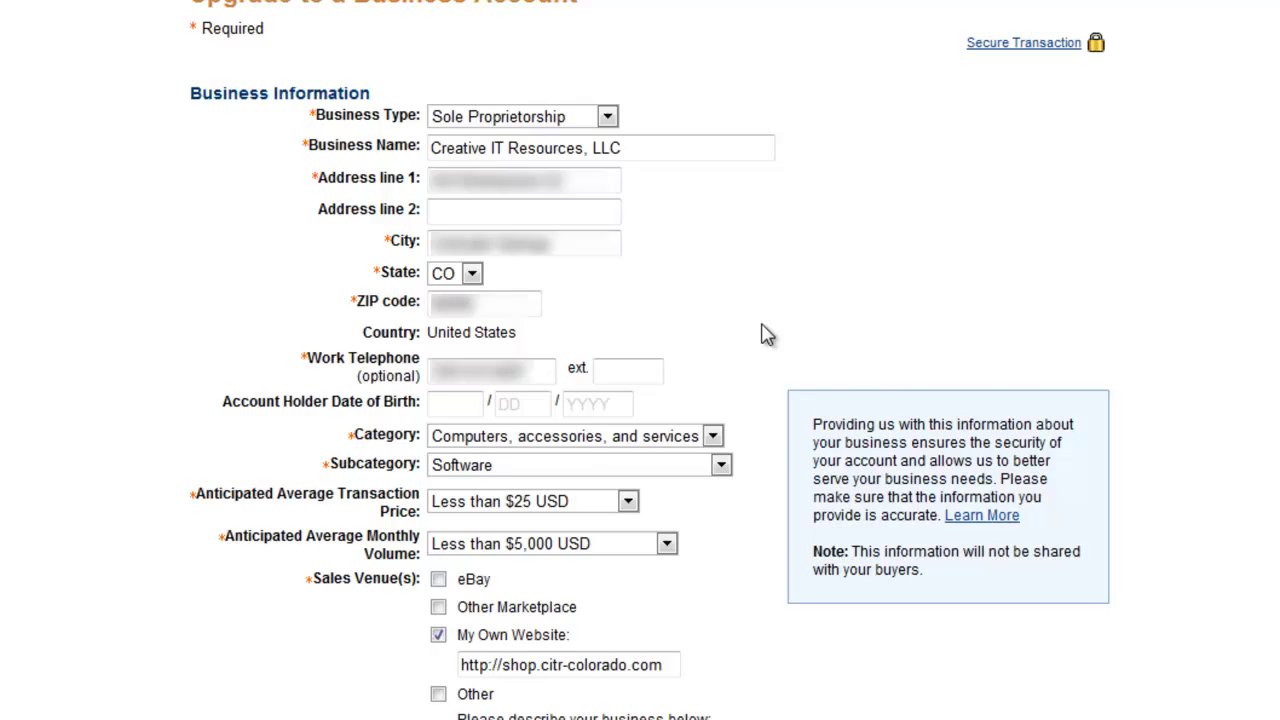
scroll(765, 335, down, 5)
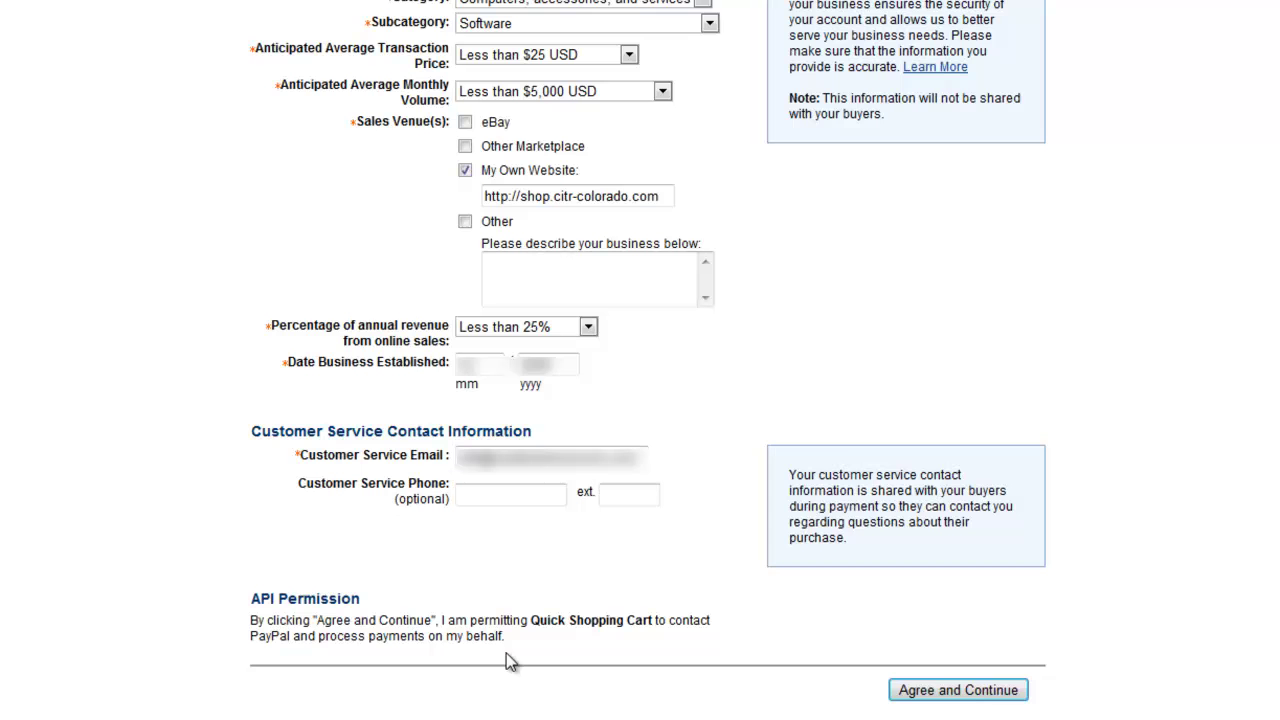
click(958, 690)
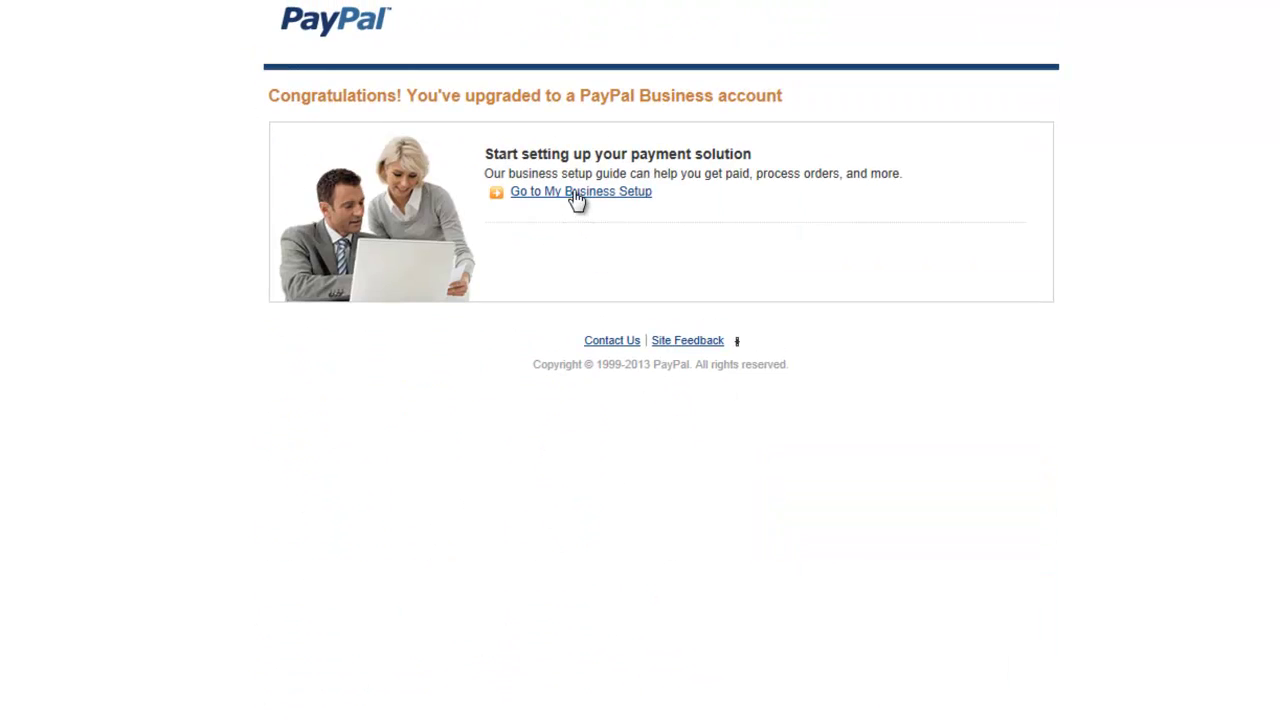
Go through My Business Setup to the PayPal product selection page
click(577, 199)
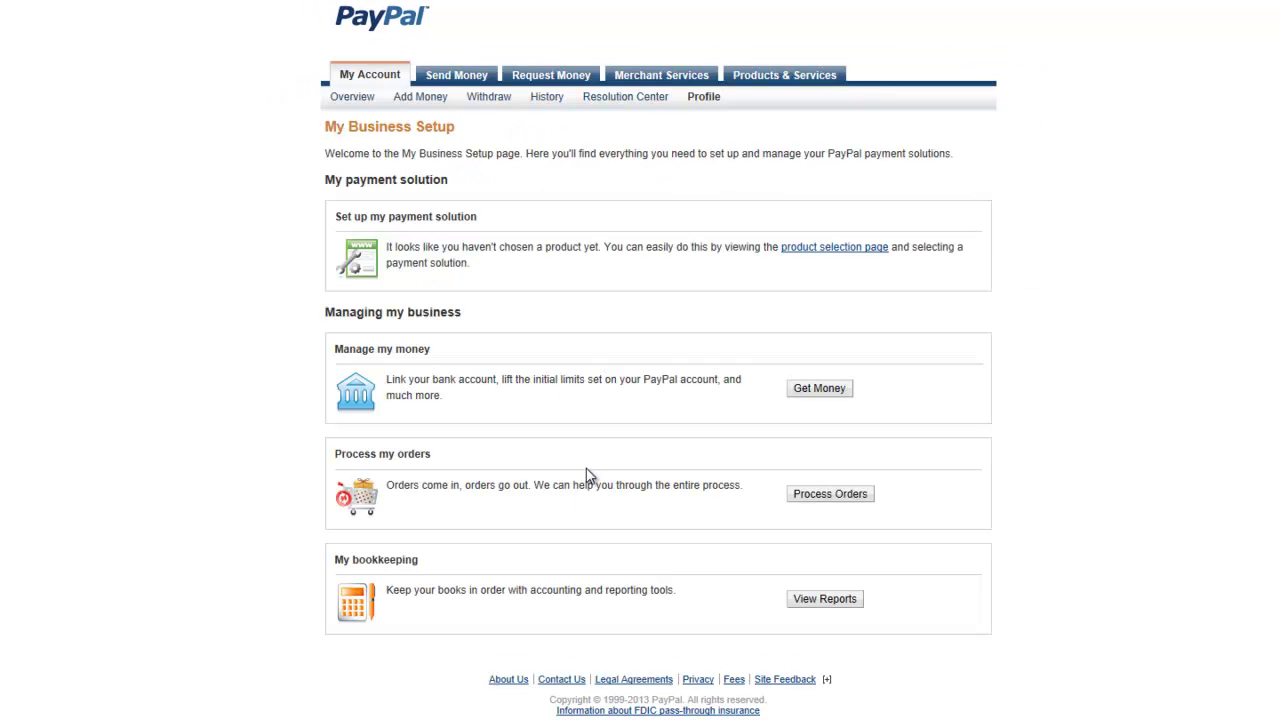
click(820, 256)
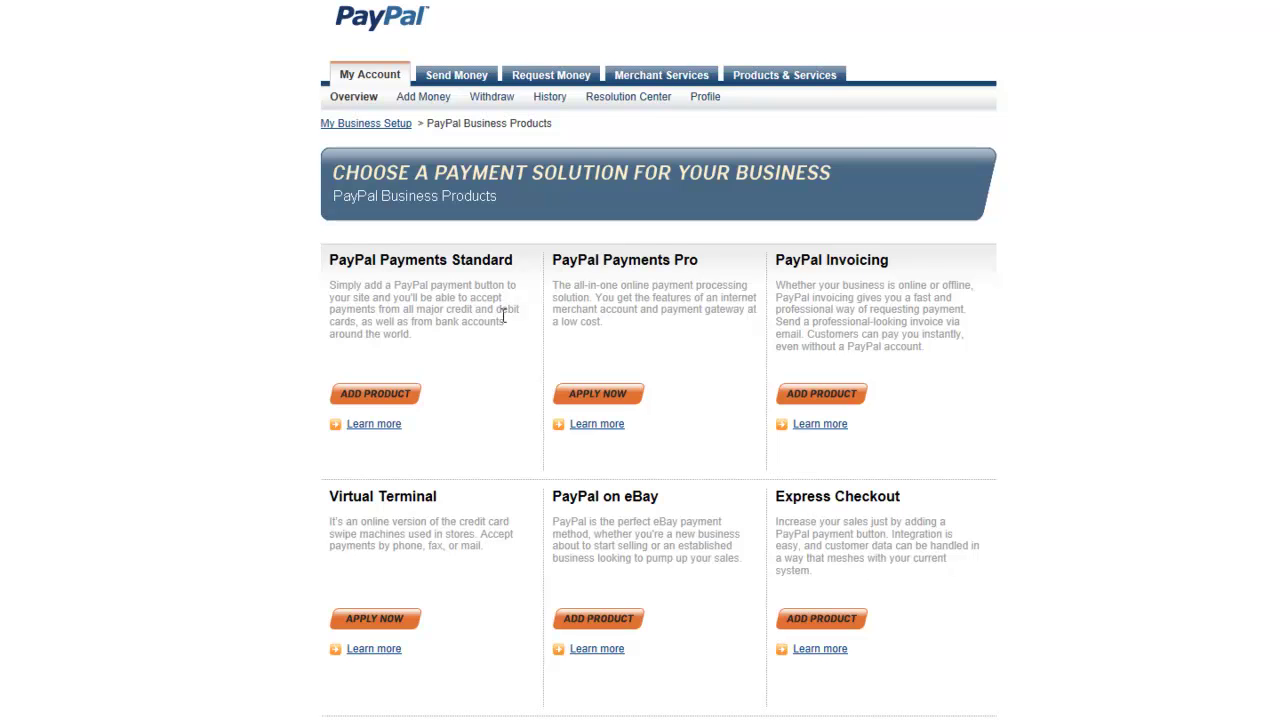
right_click(379, 430)
click(458, 454)
key(ctrl+Tab)
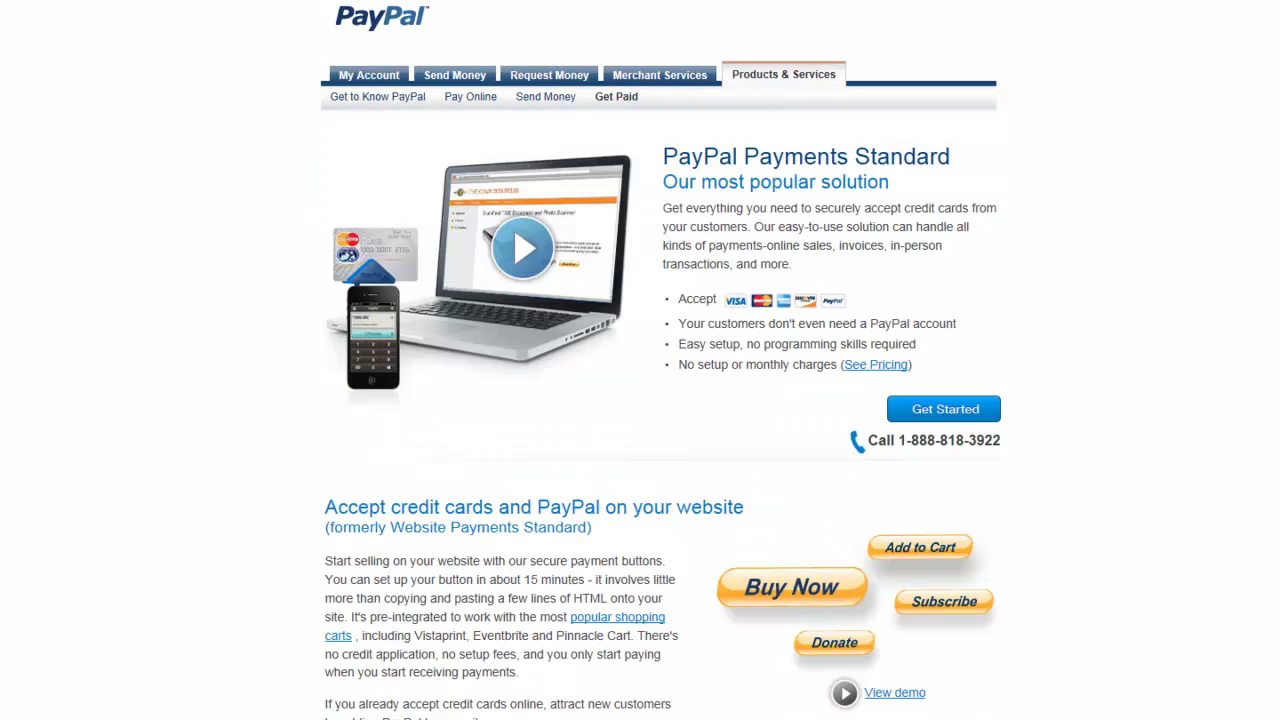
click(868, 368)
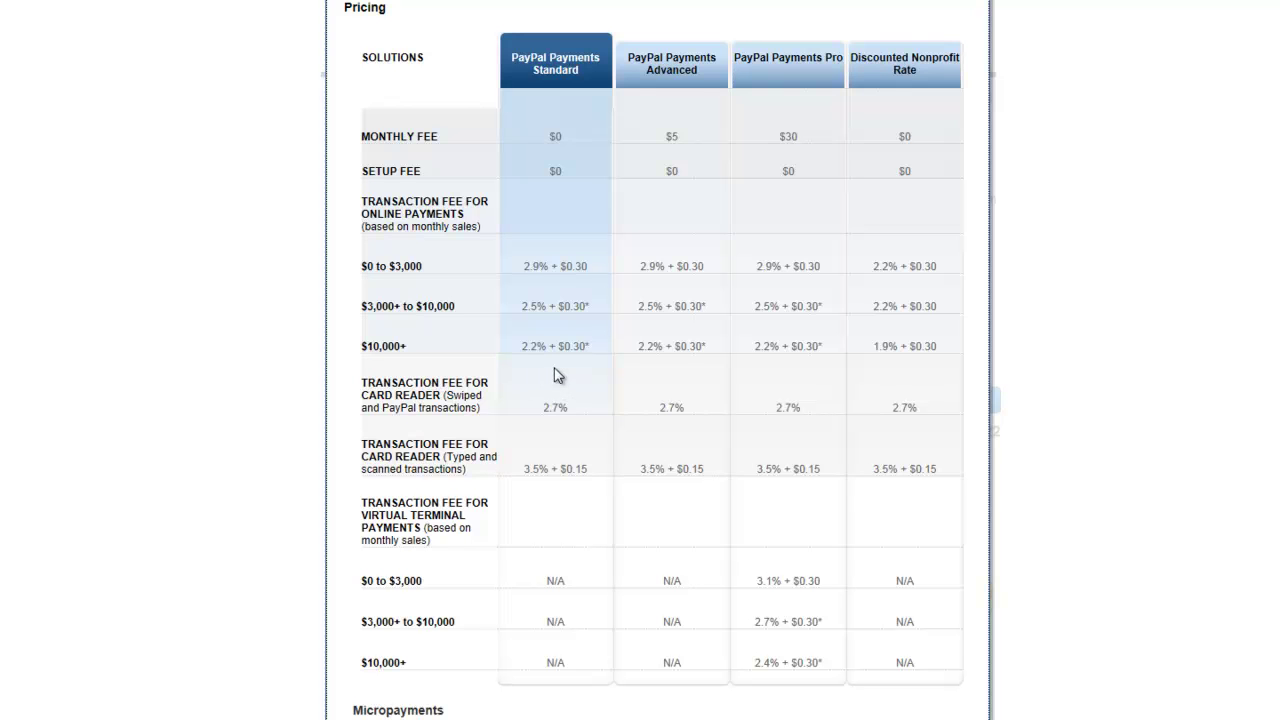
key(alt+Left)
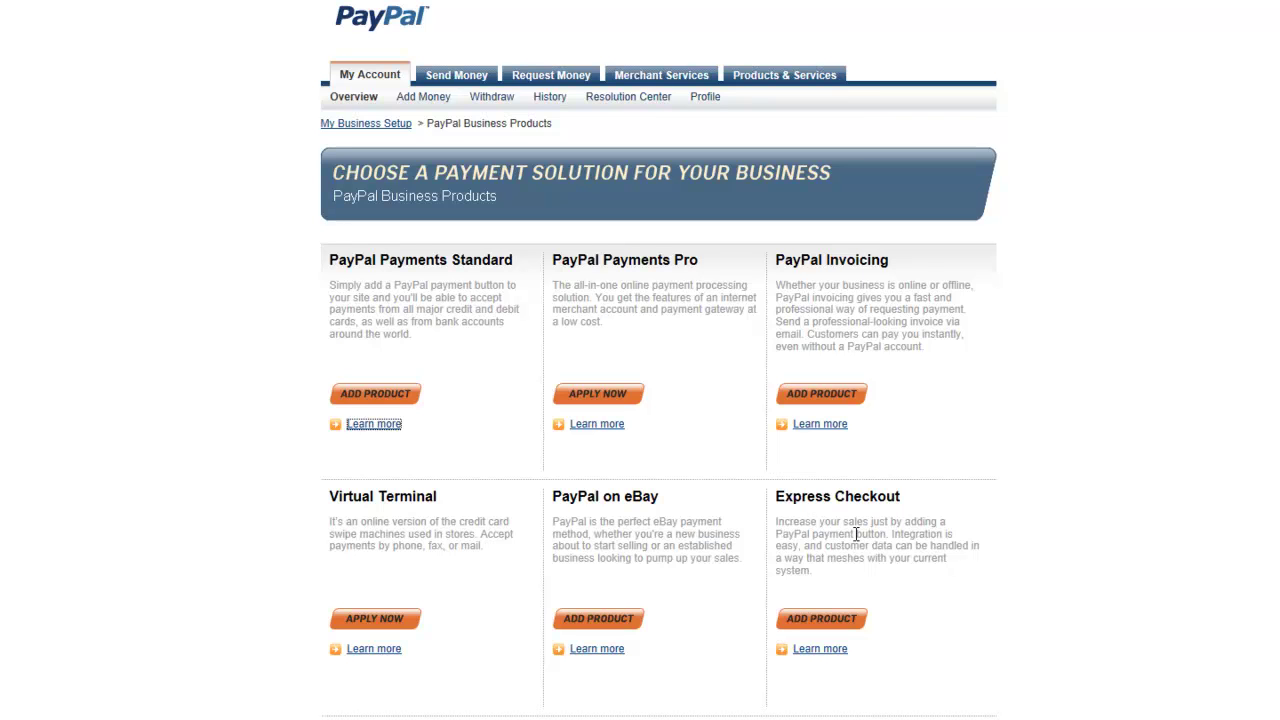
Head back from PayPal's Choose a Payment Solution page toward the Quick Shopping Cart Store Summary
click(395, 396)
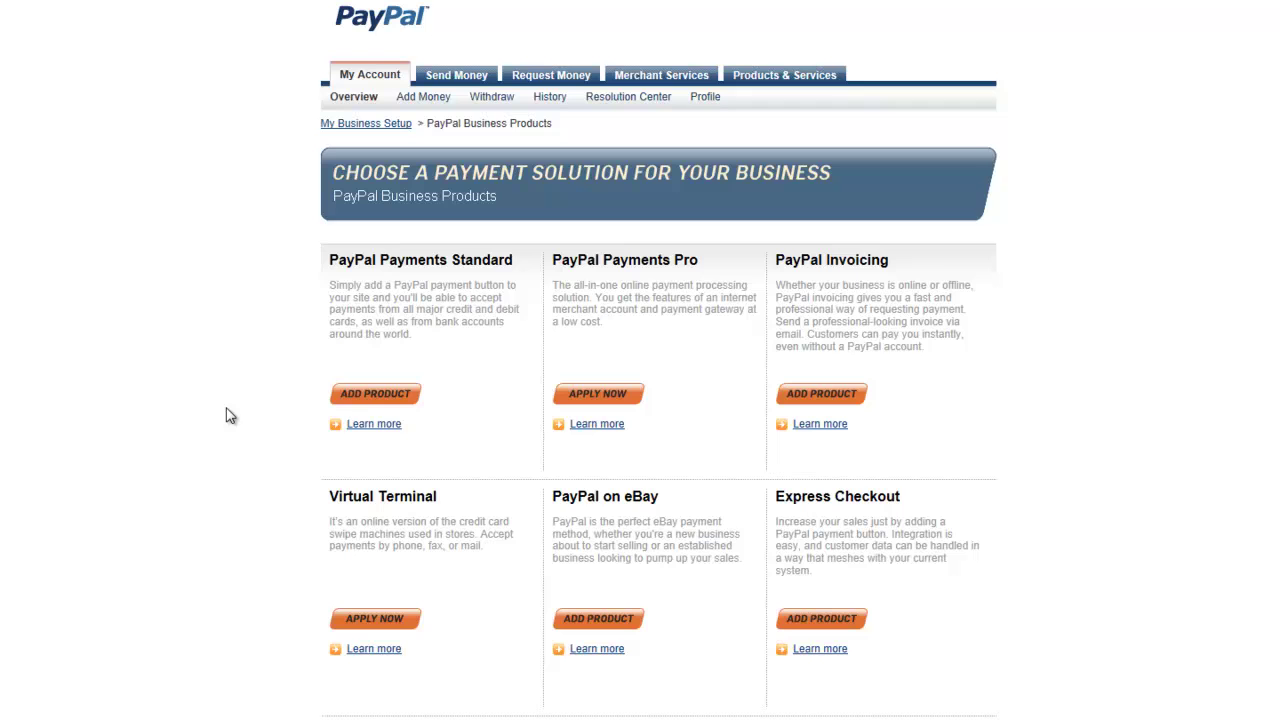